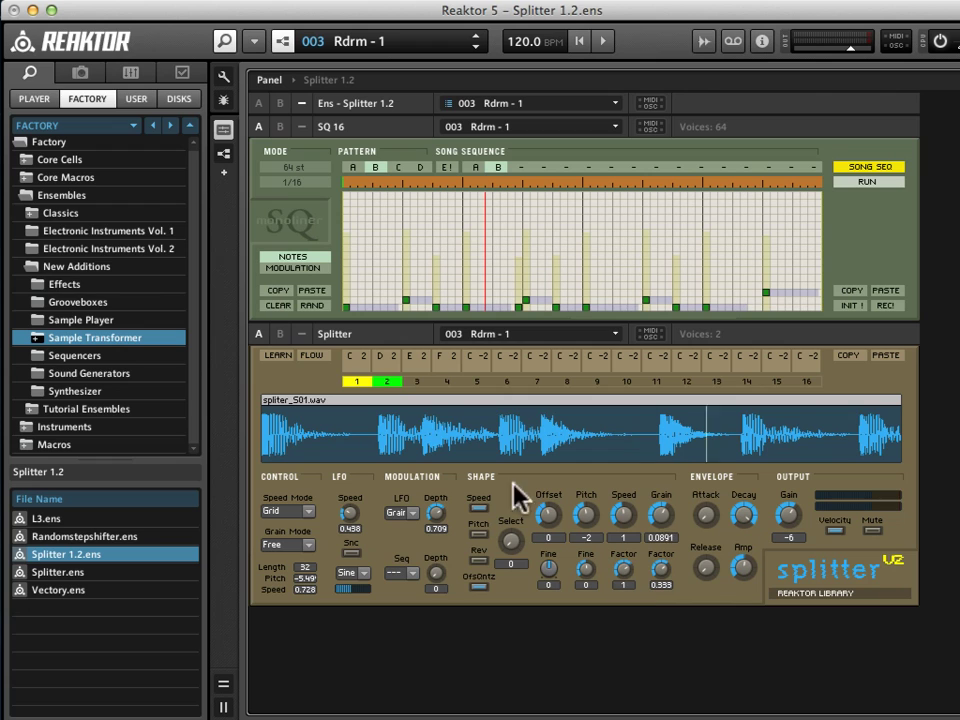
{"action": "left_click", "coordinate": [420, 382]}
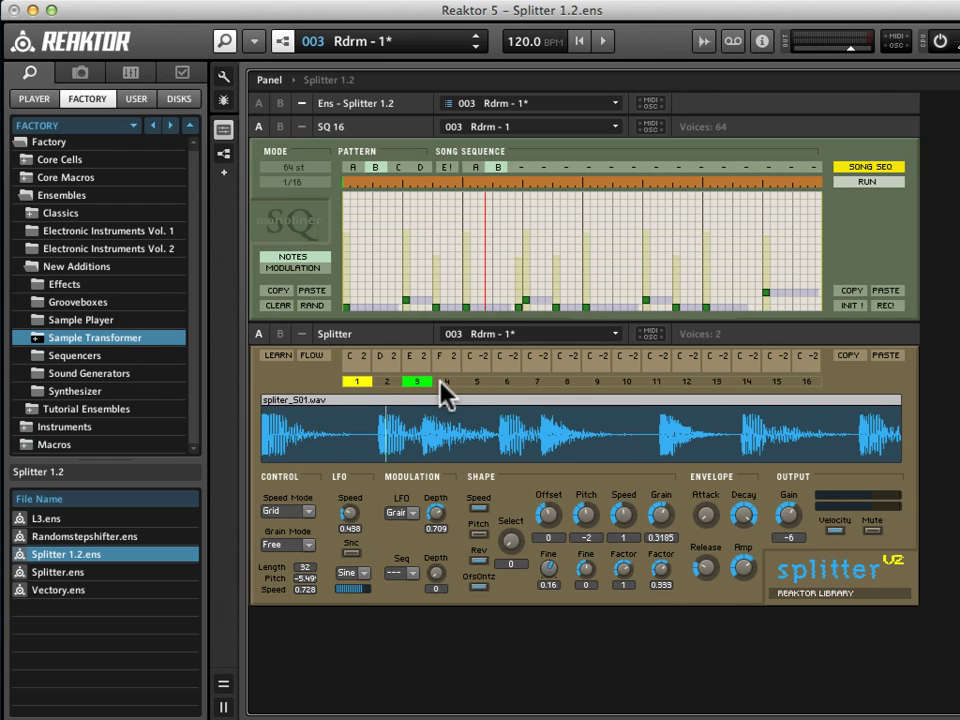
{"action": "left_click", "coordinate": [437, 382]}
{"action": "left_click", "coordinate": [471, 382]}
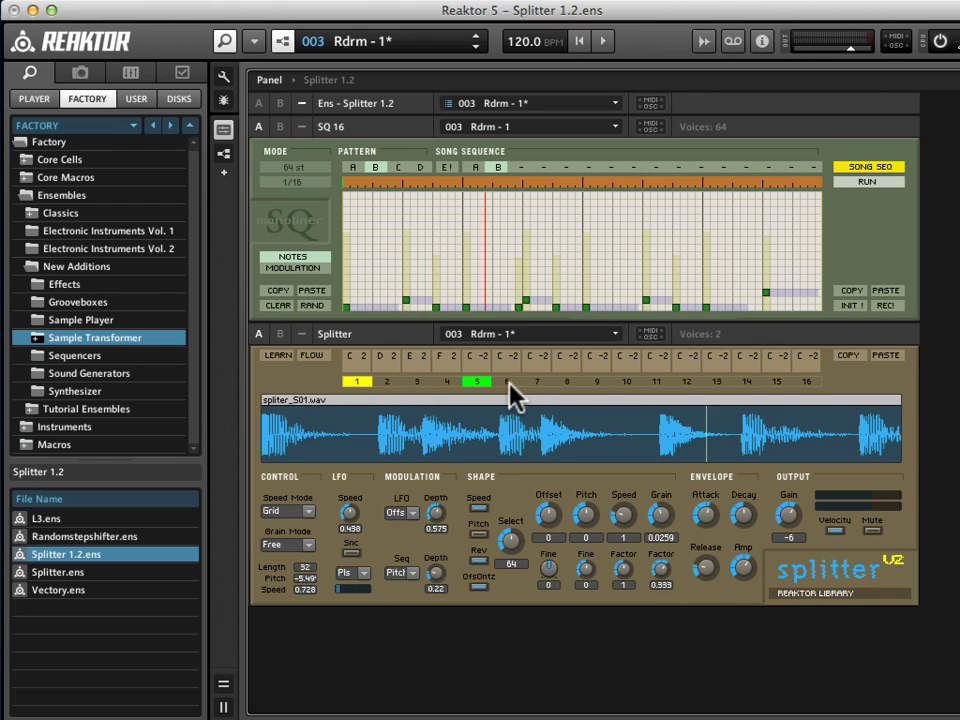
{"action": "left_click", "coordinate": [508, 384]}
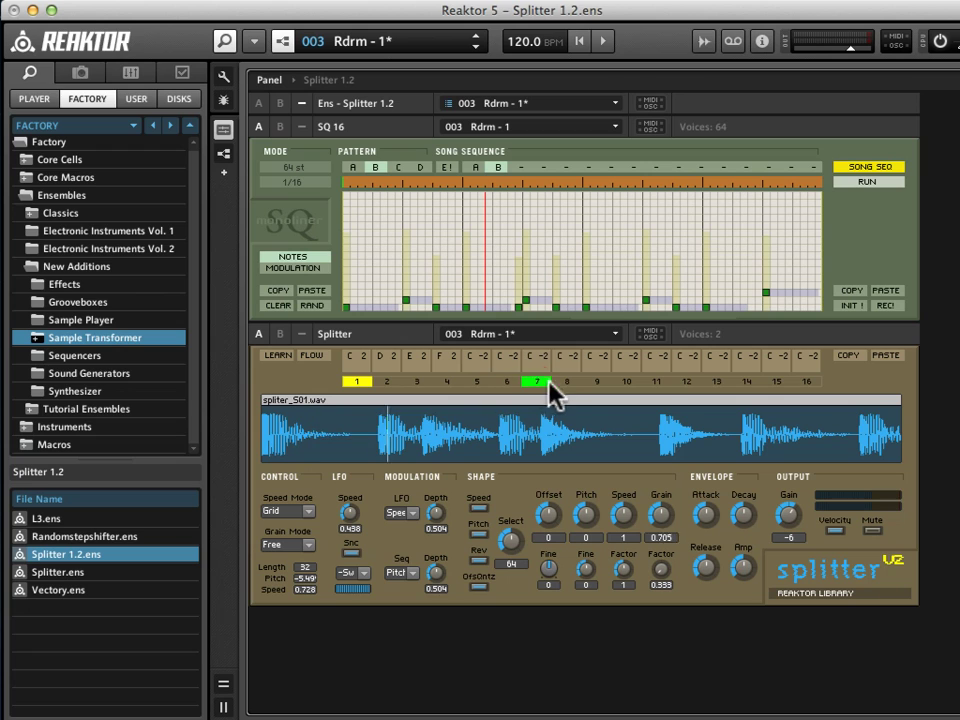
{"action": "left_click", "coordinate": [546, 382]}
{"action": "left_click", "coordinate": [568, 383]}
{"action": "left_click", "coordinate": [592, 383]}
{"action": "left_click", "coordinate": [503, 382]}
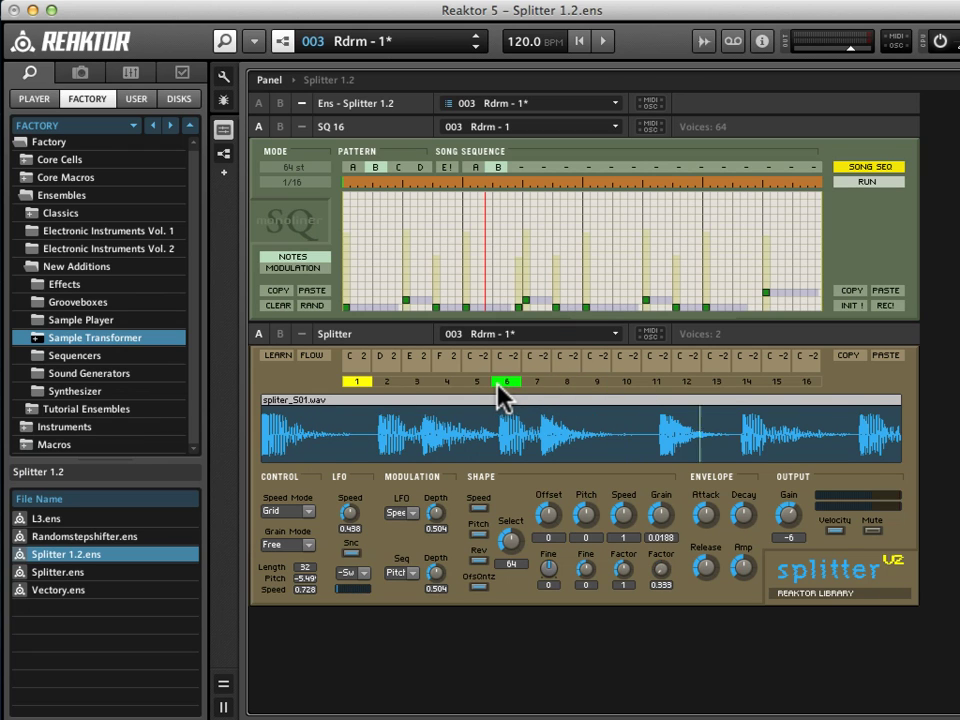
{"action": "left_click", "coordinate": [479, 382]}
{"action": "left_click", "coordinate": [447, 381]}
{"action": "left_click", "coordinate": [415, 382]}
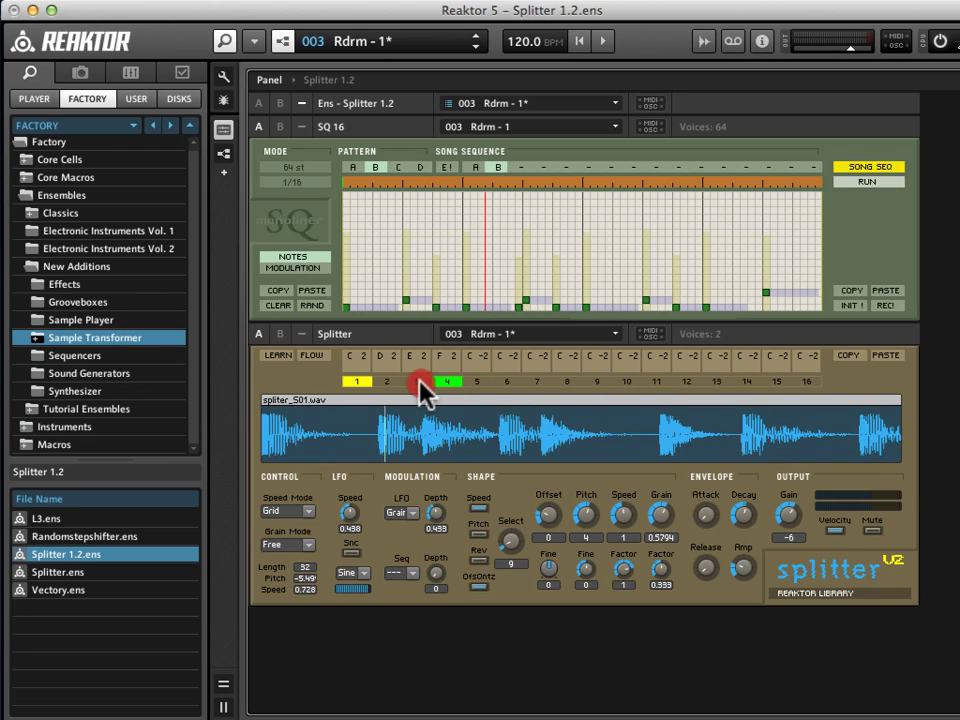
{"action": "left_click", "coordinate": [390, 382]}
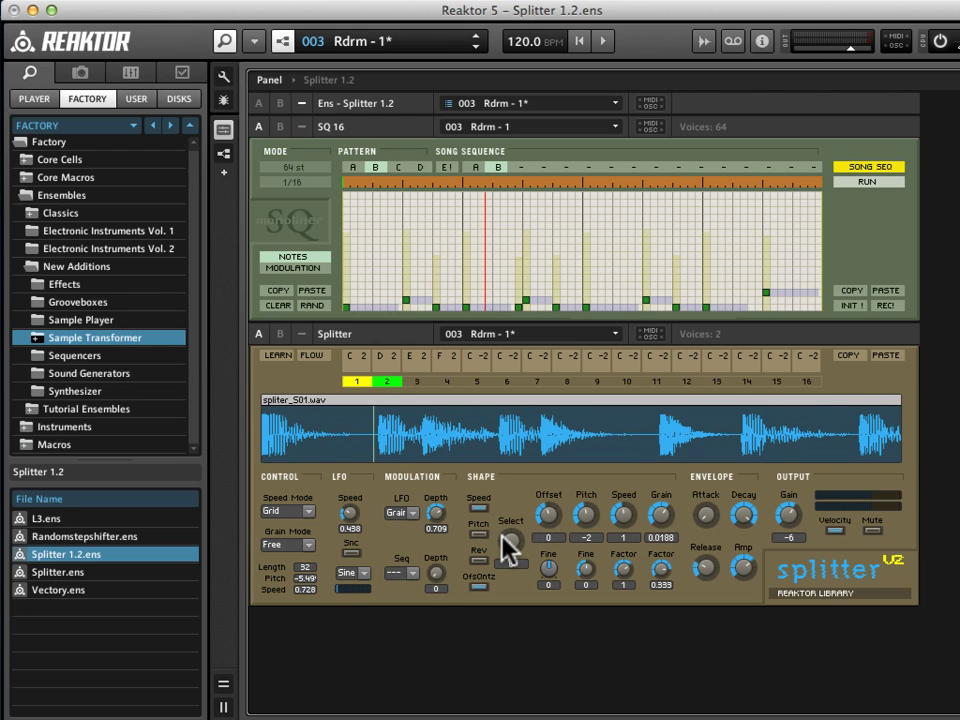
{"action": "left_click", "coordinate": [605, 41]}
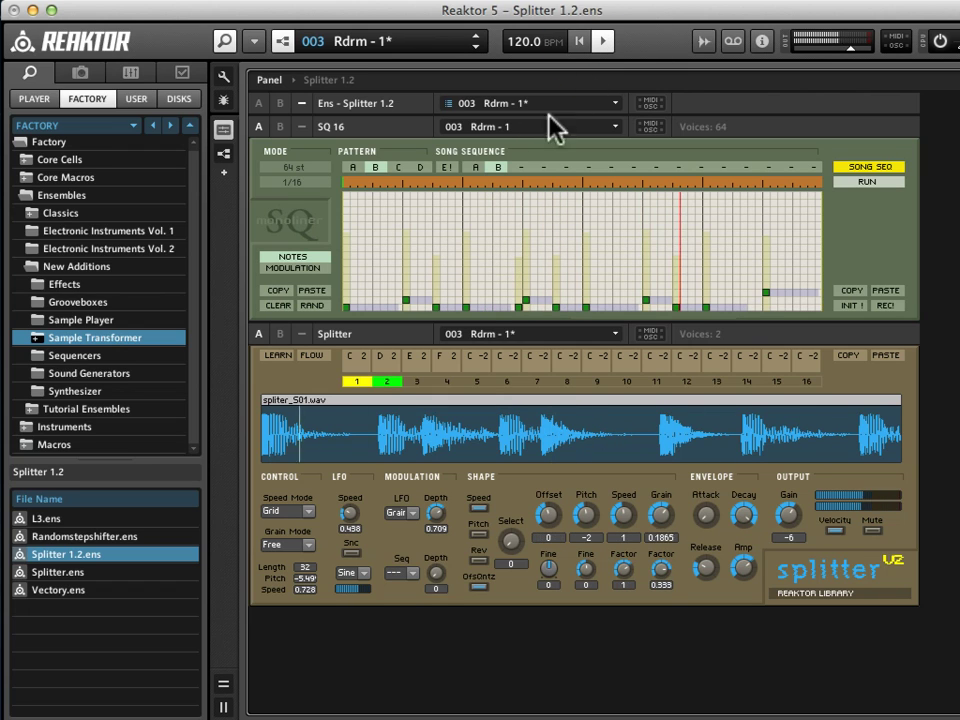
Play pattern A and browse Splitter slots 3 and 1: LFO speed 0.312, Offset 0.4375, Speed 0.5, factors 0.5 and 3
{"action": "left_click", "coordinate": [361, 382]}
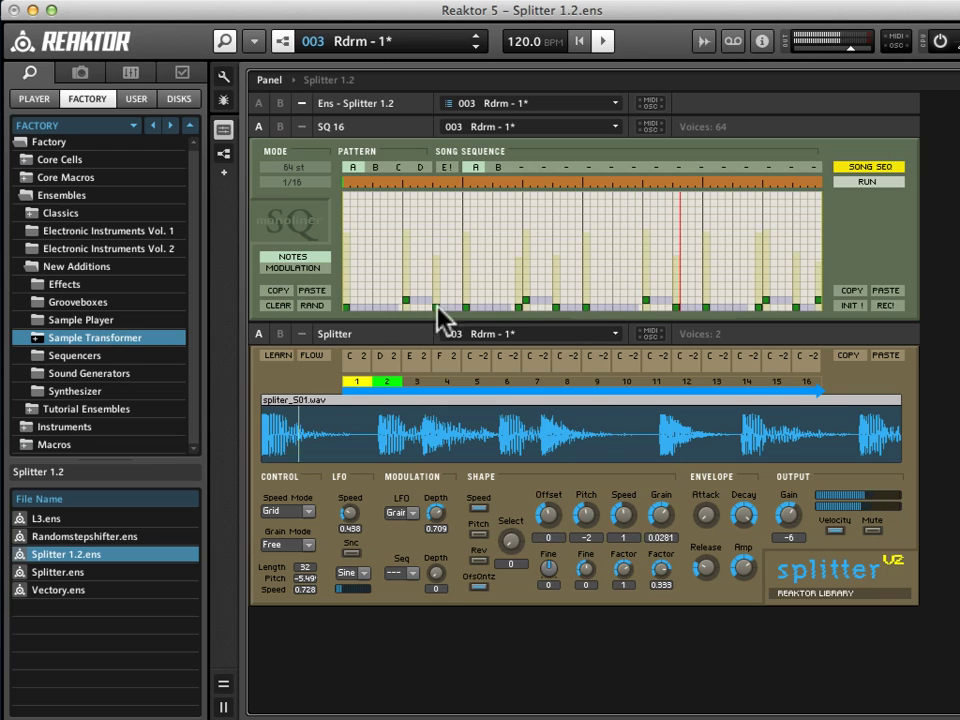
{"action": "left_click", "coordinate": [344, 308]}
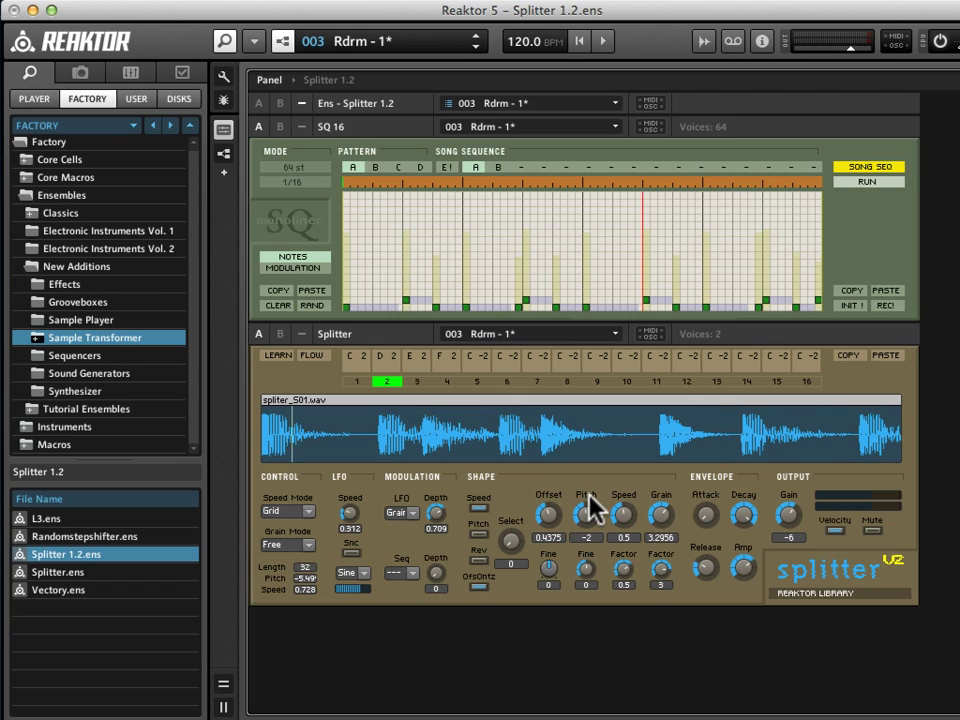
{"action": "left_click", "coordinate": [412, 381]}
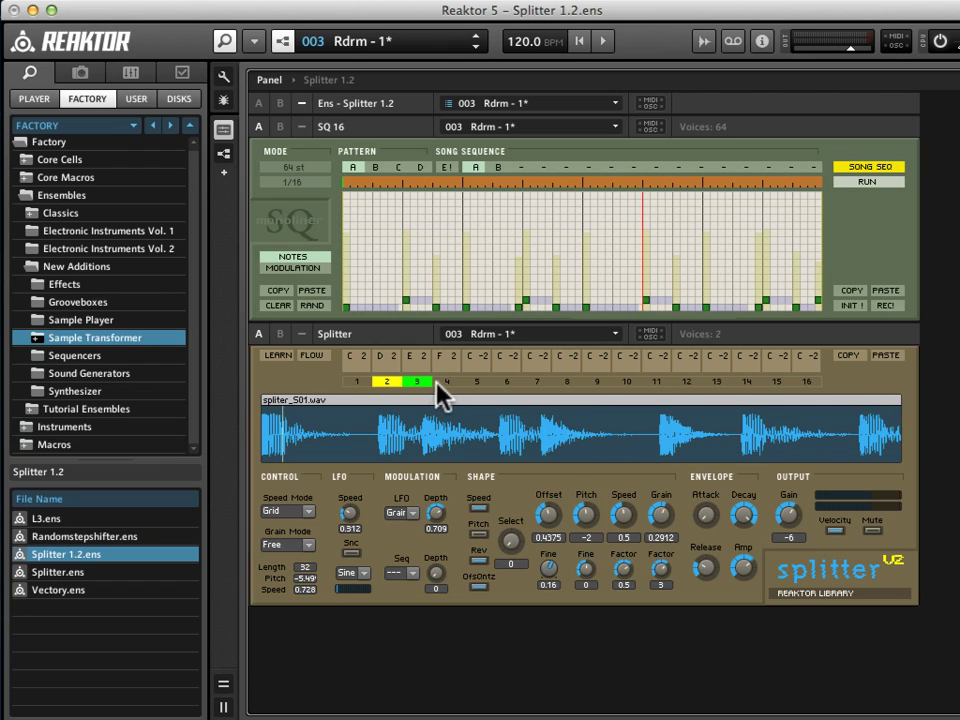
{"action": "left_click", "coordinate": [440, 381]}
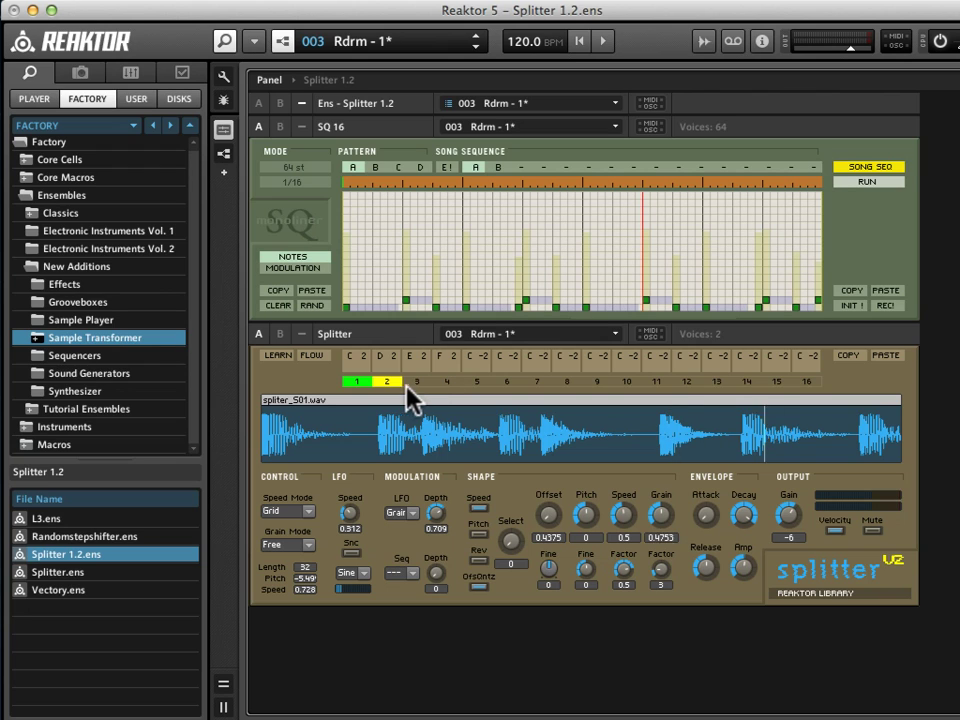
{"action": "left_click", "coordinate": [360, 381]}
{"action": "left_click", "coordinate": [361, 381]}
Drag two early steps in the SQ 16 grid upward to raise their values during playback
{"action": "left_click", "coordinate": [388, 275]}
{"action": "left_click", "coordinate": [388, 276]}
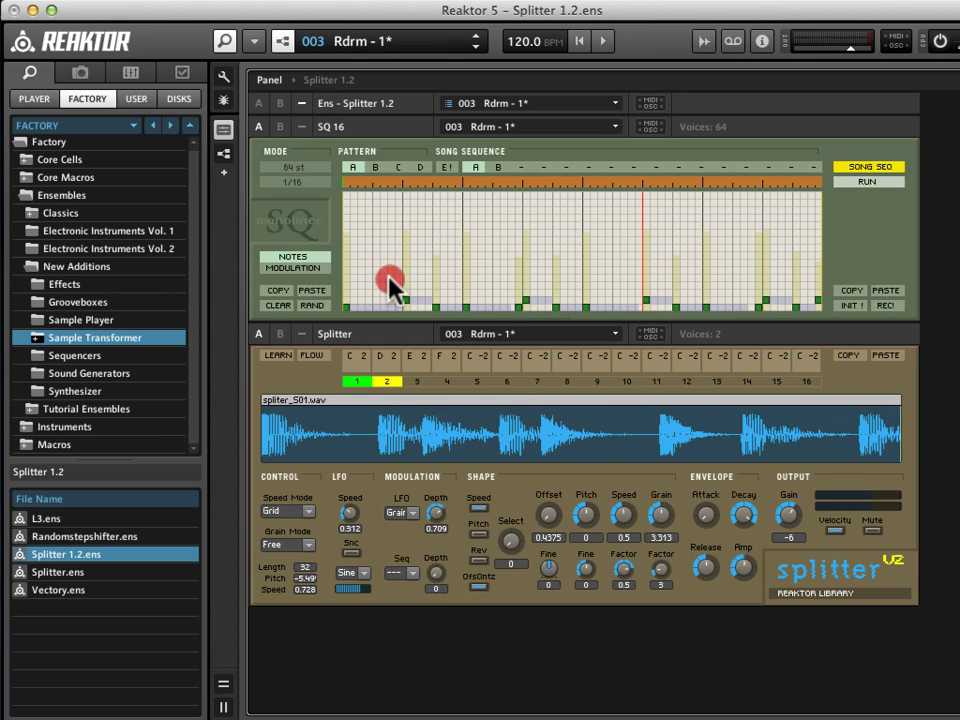
{"action": "left_click", "coordinate": [390, 278]}
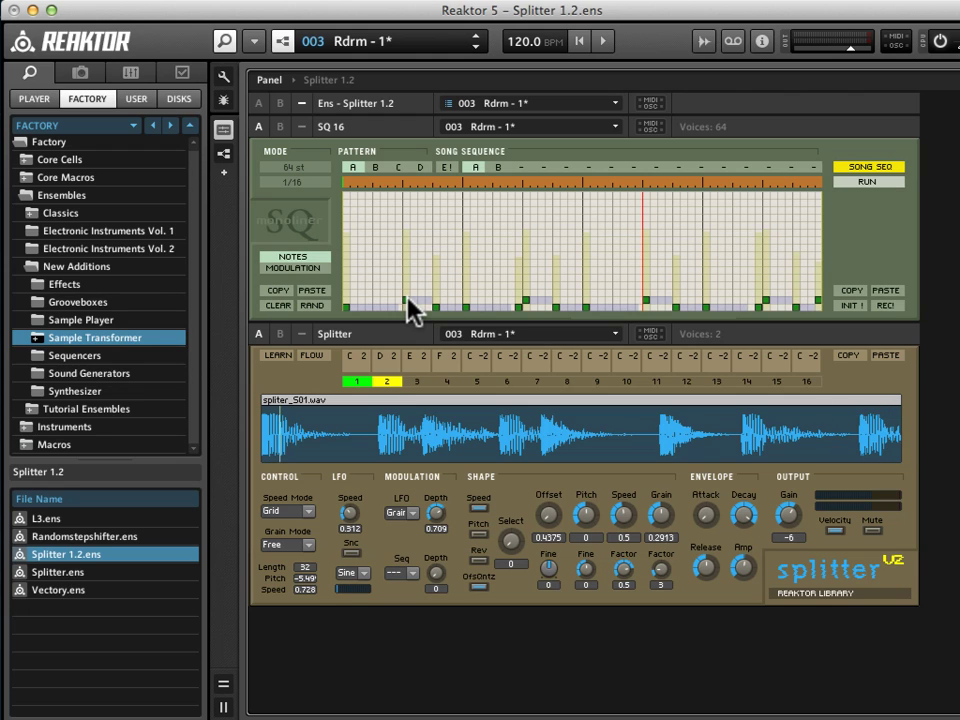
{"action": "left_click", "coordinate": [407, 298]}
{"action": "mouse_move", "coordinate": [407, 298]}
{"action": "left_mouse_down"}
{"action": "mouse_move", "coordinate": [403, 268]}
{"action": "mouse_move", "coordinate": [415, 297]}
{"action": "left_mouse_up"}
{"action": "mouse_move", "coordinate": [407, 300]}
{"action": "left_mouse_down"}
{"action": "mouse_move", "coordinate": [400, 270]}
{"action": "mouse_move", "coordinate": [406, 299]}
{"action": "left_mouse_up"}
{"action": "left_click", "coordinate": [406, 294]}
Revisit Splitter slots 3 and 1, restart playback, and load snapshot 004 Drunk mess
{"action": "left_click", "coordinate": [415, 385]}
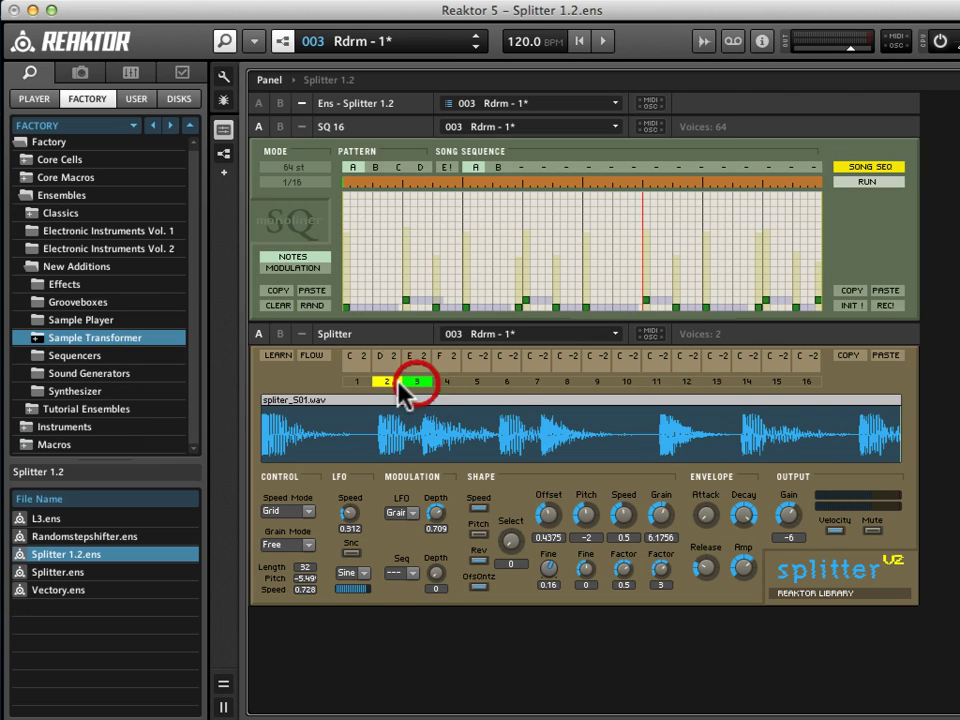
{"action": "left_click", "coordinate": [362, 382]}
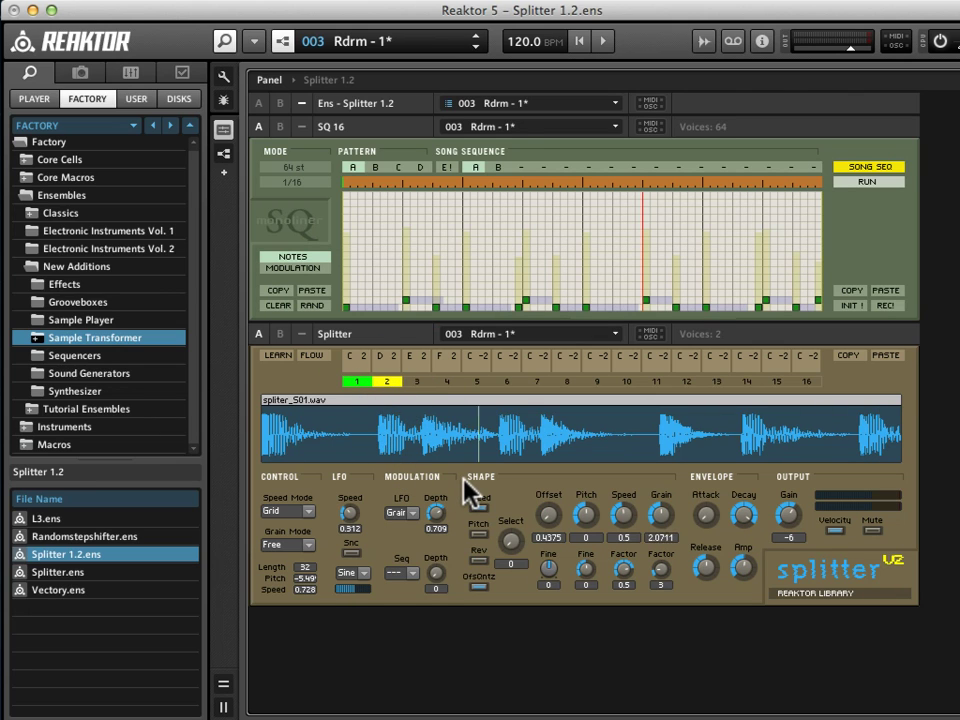
{"action": "left_click", "coordinate": [603, 42]}
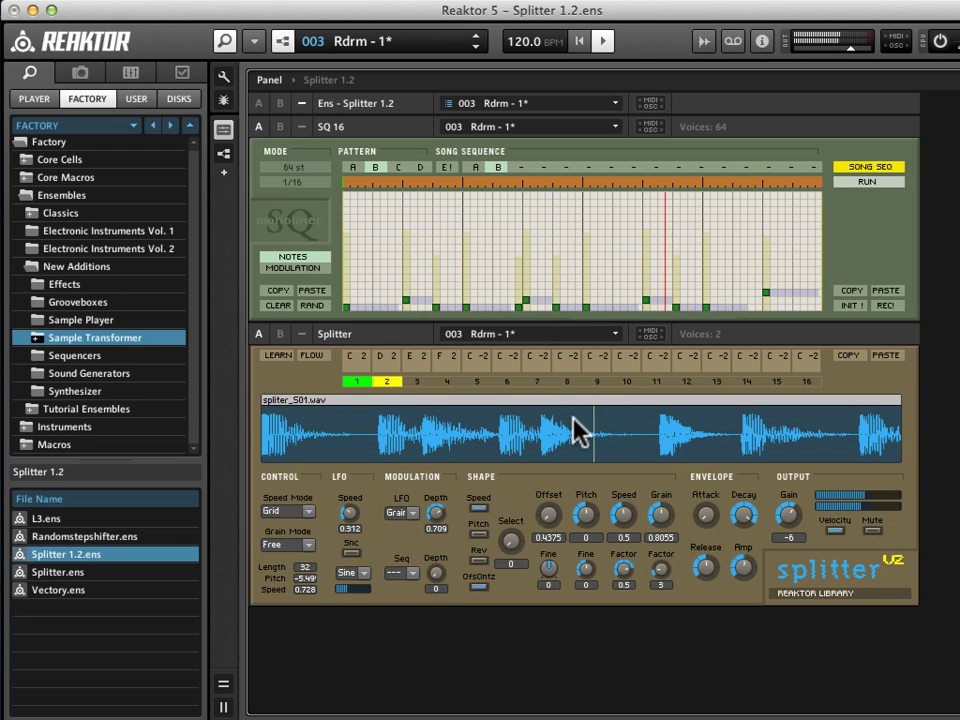
{"action": "left_click", "coordinate": [476, 46]}
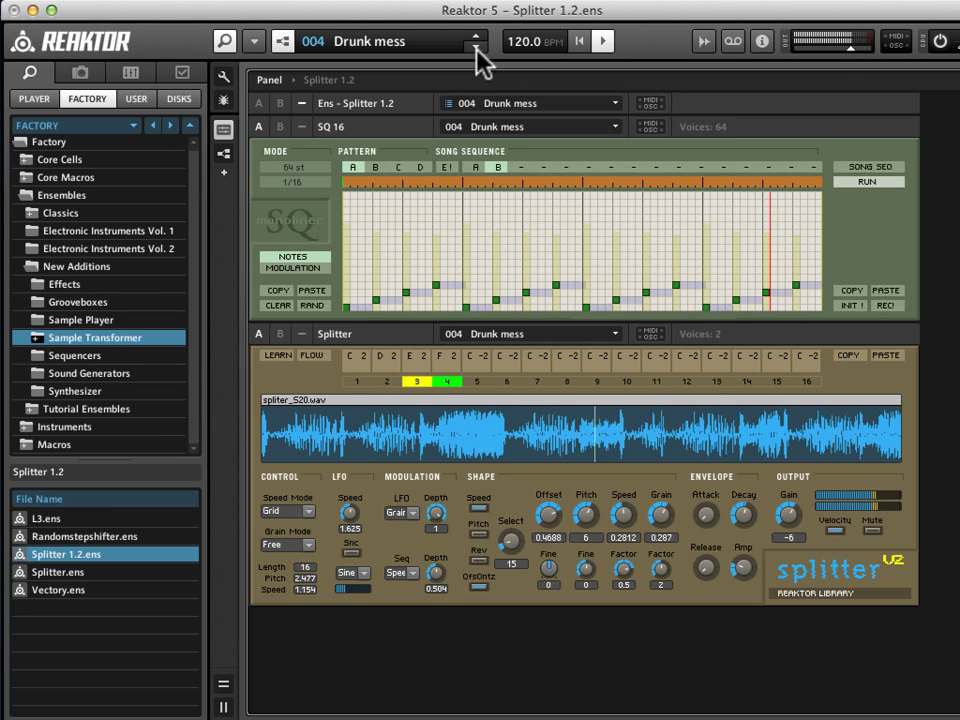
Step past Kickintro to snapshot 008 One day, then view Splitter slots 1 and 4
{"action": "left_click", "coordinate": [476, 46]}
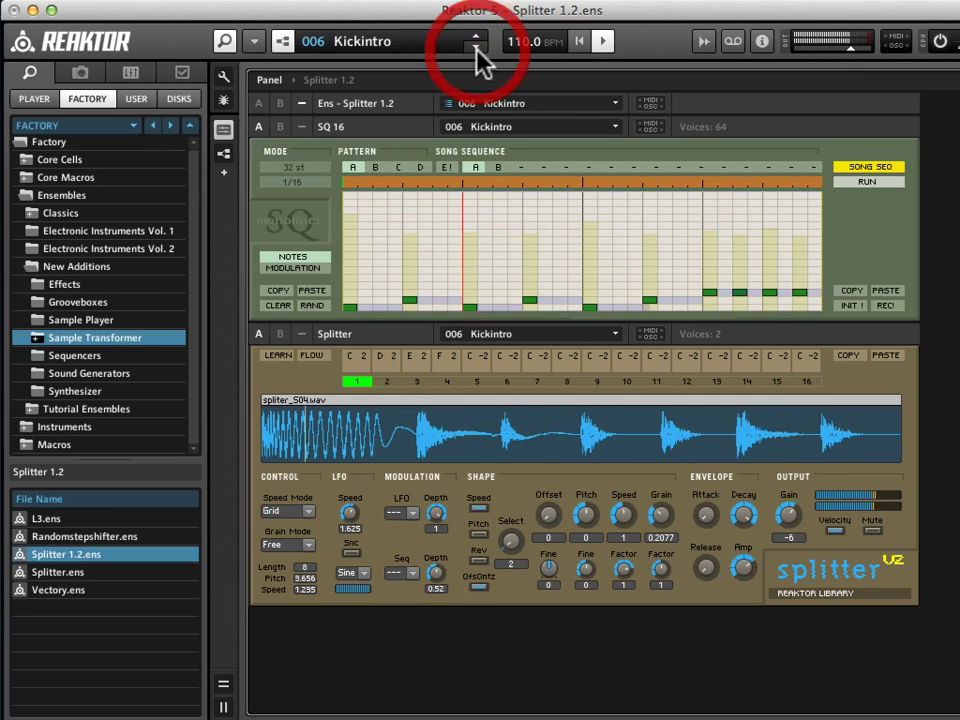
{"action": "left_click", "coordinate": [476, 46]}
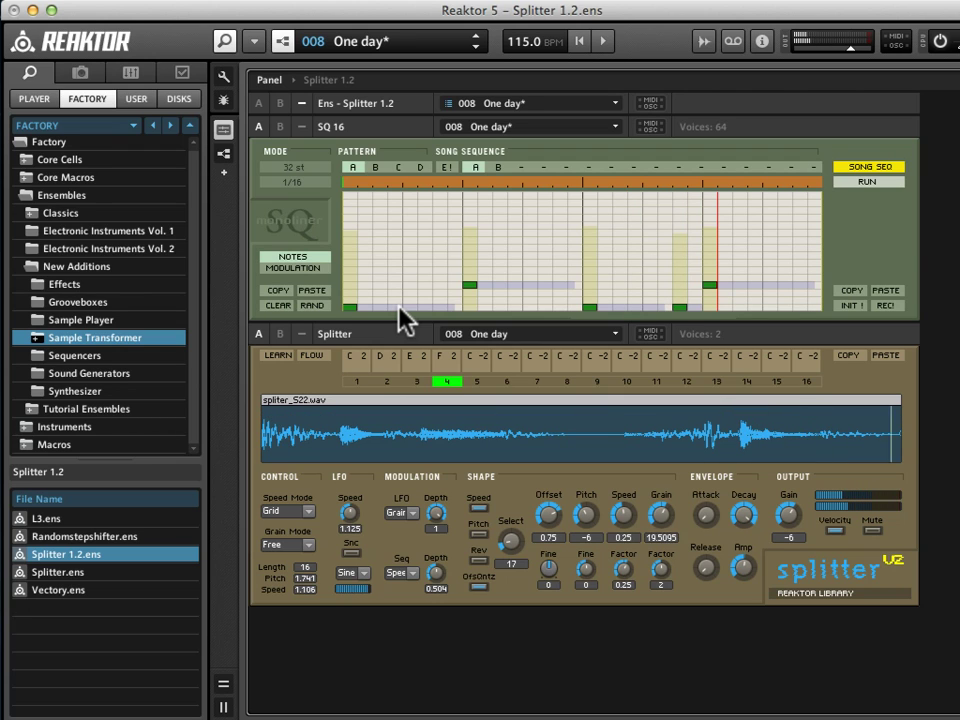
{"action": "left_click", "coordinate": [357, 381]}
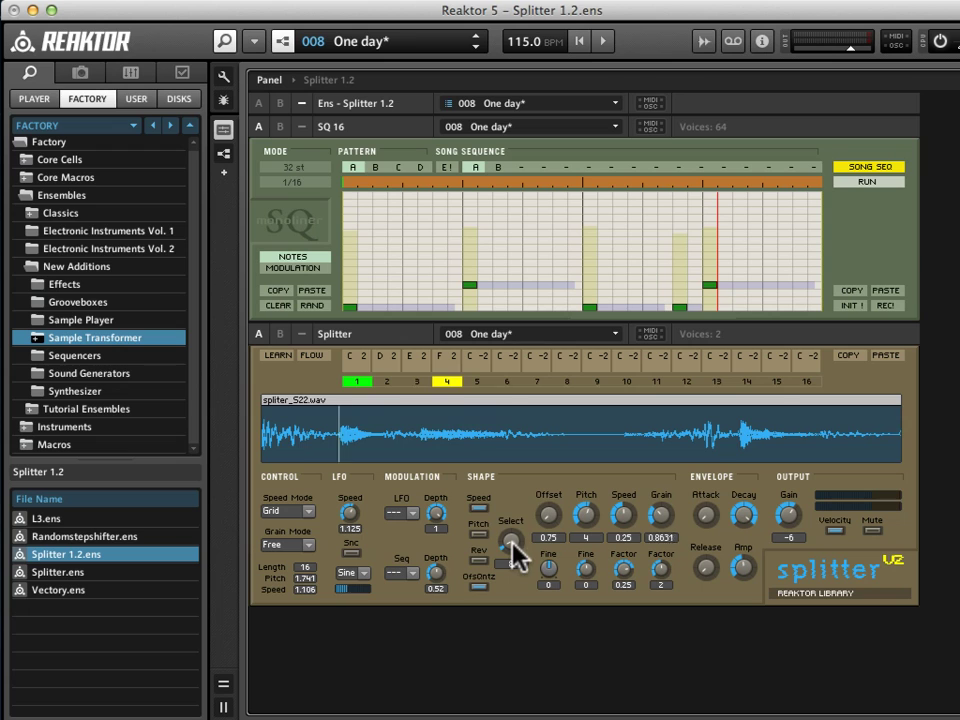
{"action": "left_click", "coordinate": [446, 381]}
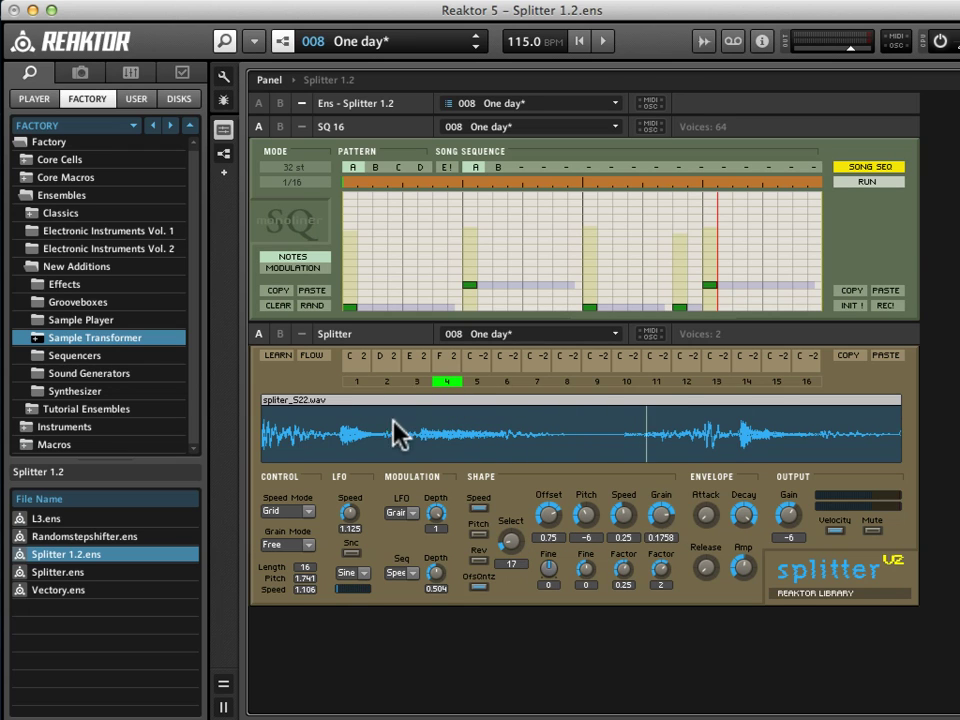
{"action": "left_click", "coordinate": [705, 44]}
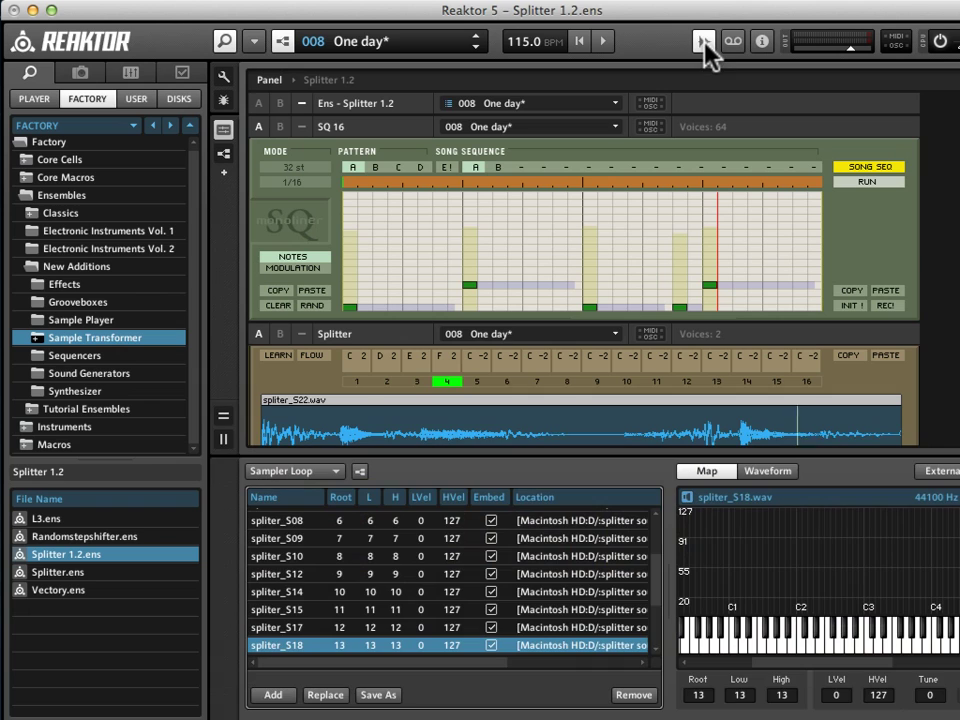
{"action": "scroll", "coordinate": [365, 610], "scroll_direction": "down", "scroll_amount": 1}
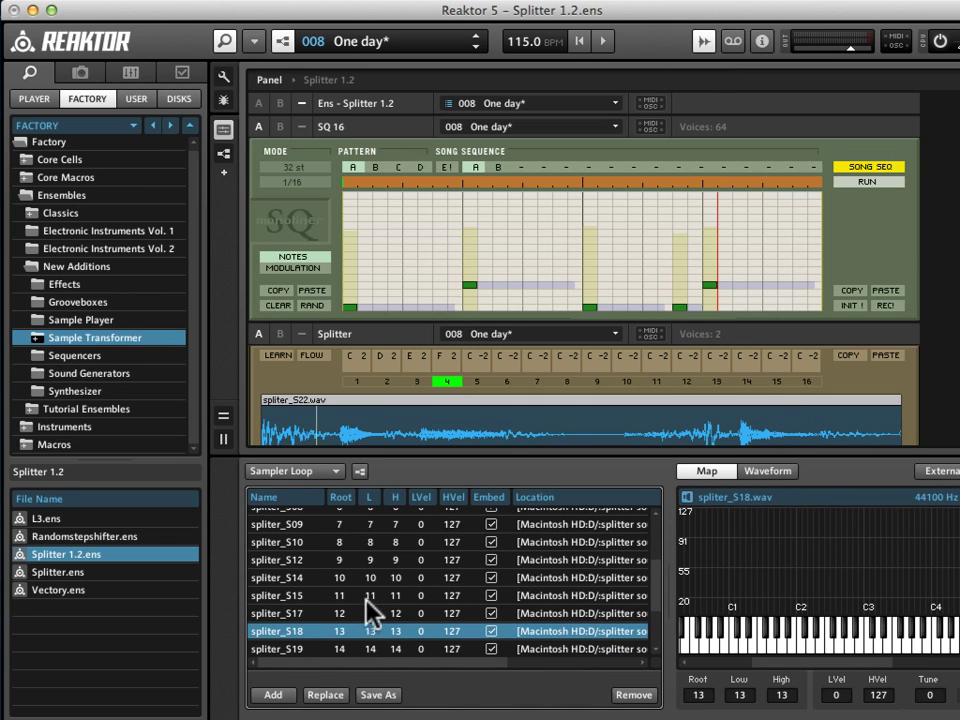
{"action": "left_click_drag", "start_coordinate": [653, 593], "coordinate": [671, 540]}
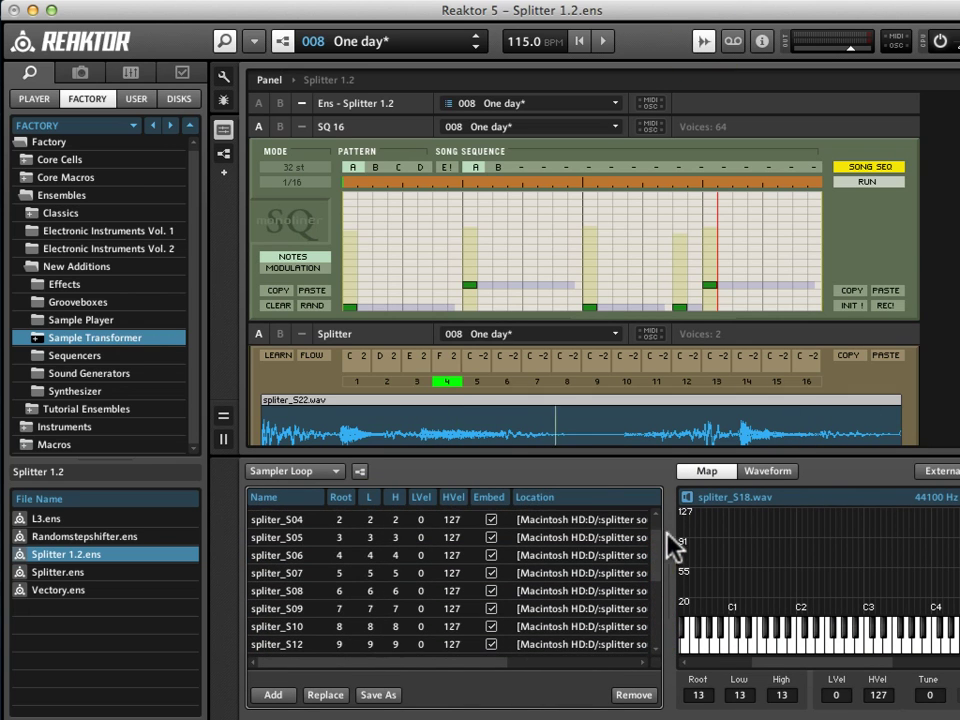
{"action": "left_click", "coordinate": [703, 44]}
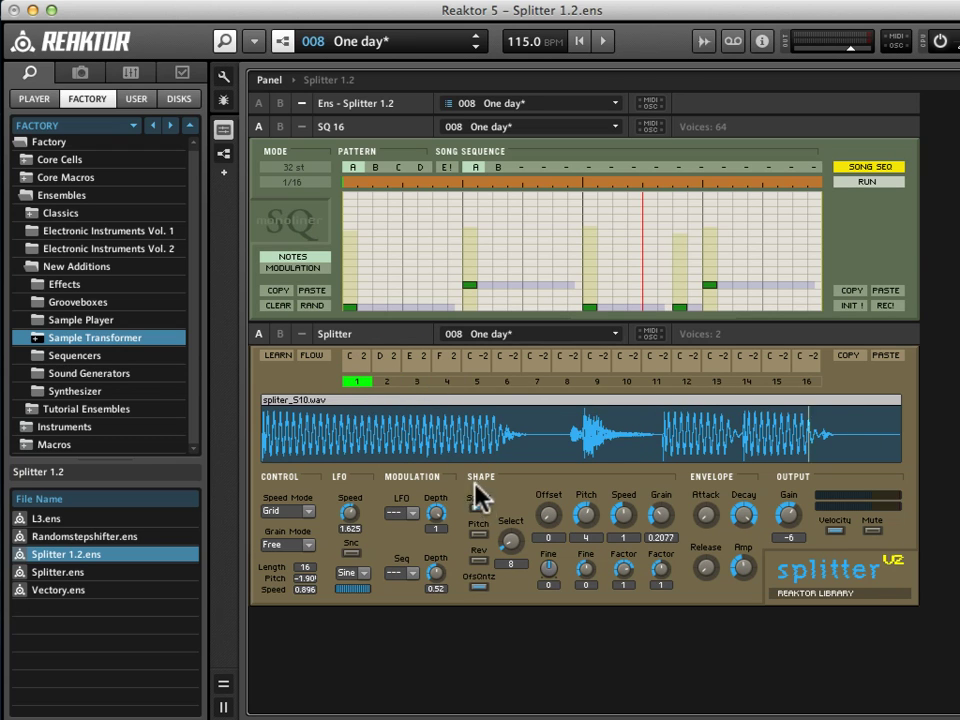
Set Splitter slots 1, 4 and 3 to sample 4 (spliter_S06.wav), then restart playback
{"action": "left_click_drag", "start_coordinate": [525, 550], "coordinate": [525, 583]}
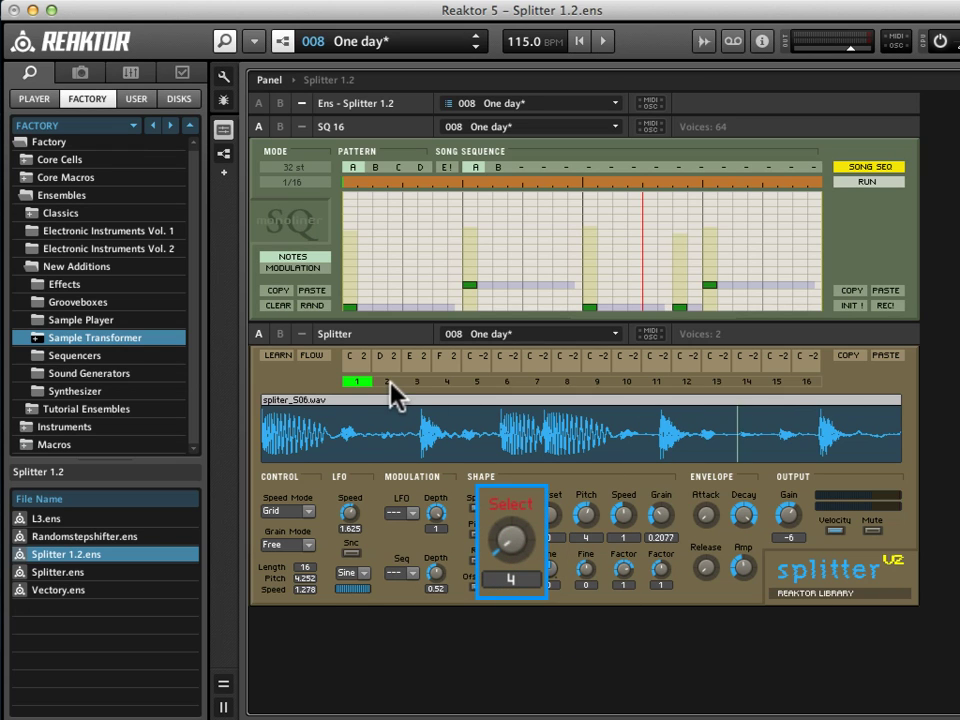
{"action": "left_click", "coordinate": [440, 384]}
{"action": "left_click_drag", "start_coordinate": [519, 540], "coordinate": [525, 576]}
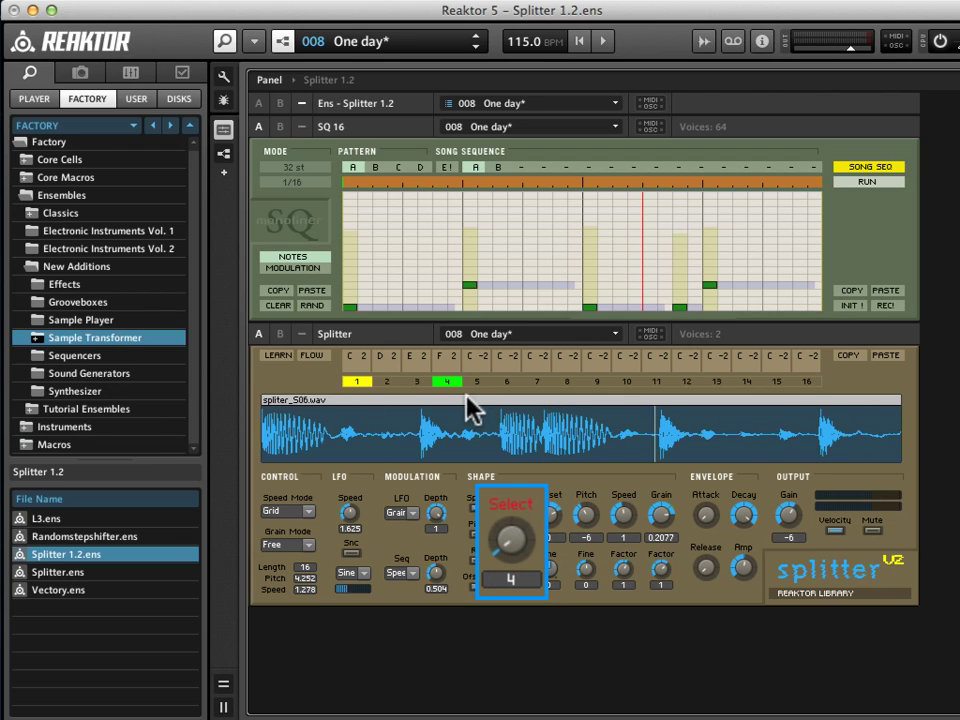
{"action": "left_click", "coordinate": [417, 381]}
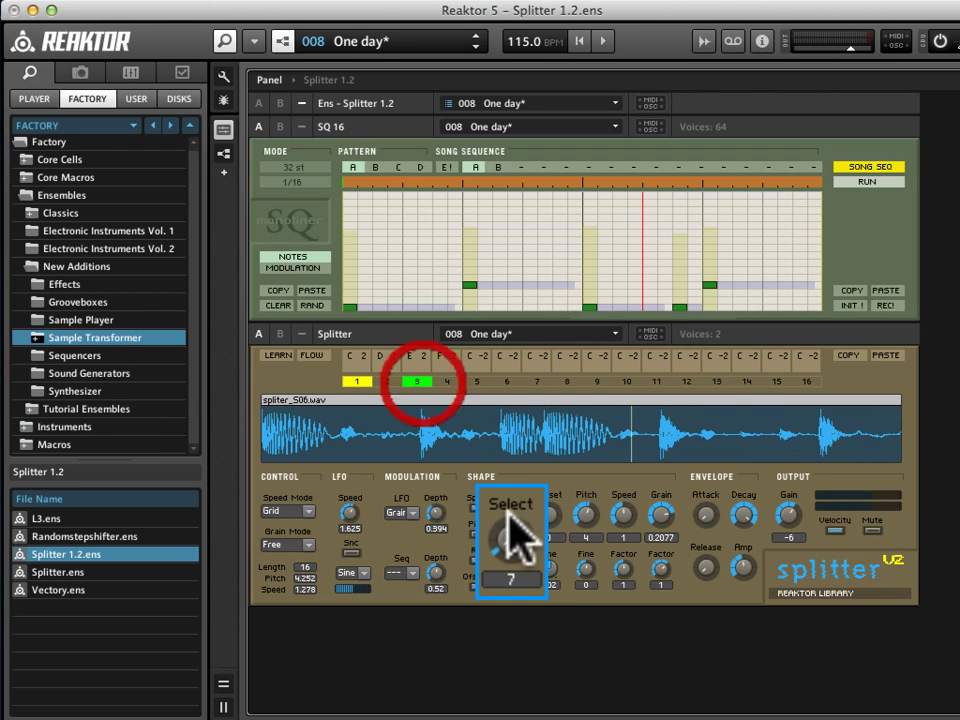
{"action": "left_click_drag", "start_coordinate": [508, 513], "coordinate": [526, 540]}
{"action": "left_click", "coordinate": [603, 44]}
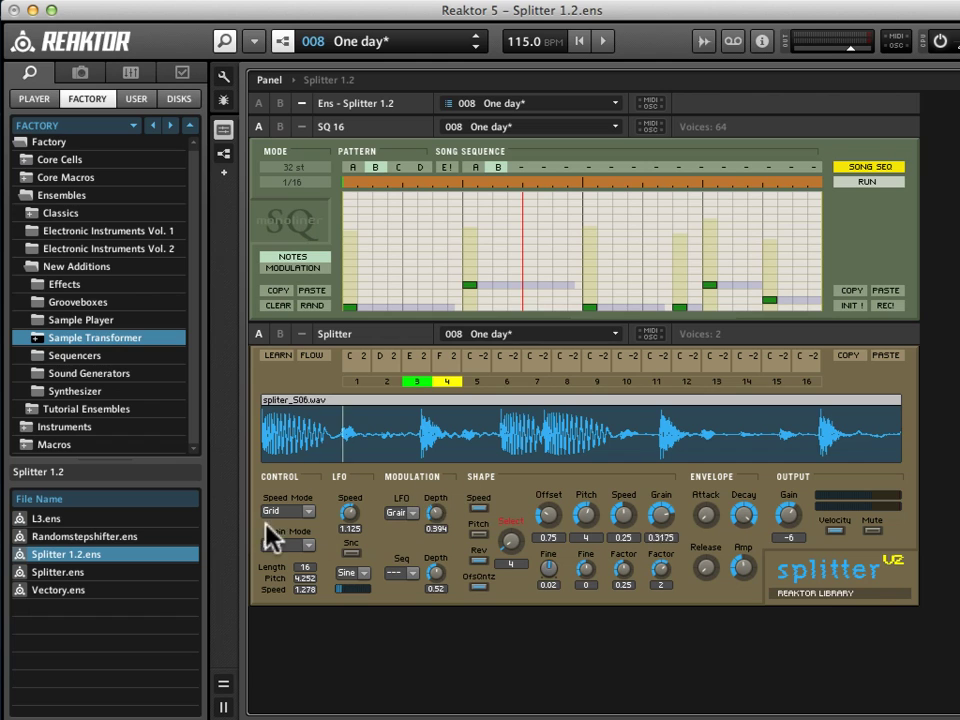
View slot 1, step to Wgrw-Oct and back to One day, then show SQ 16's modulation lane
{"action": "left_click", "coordinate": [357, 380]}
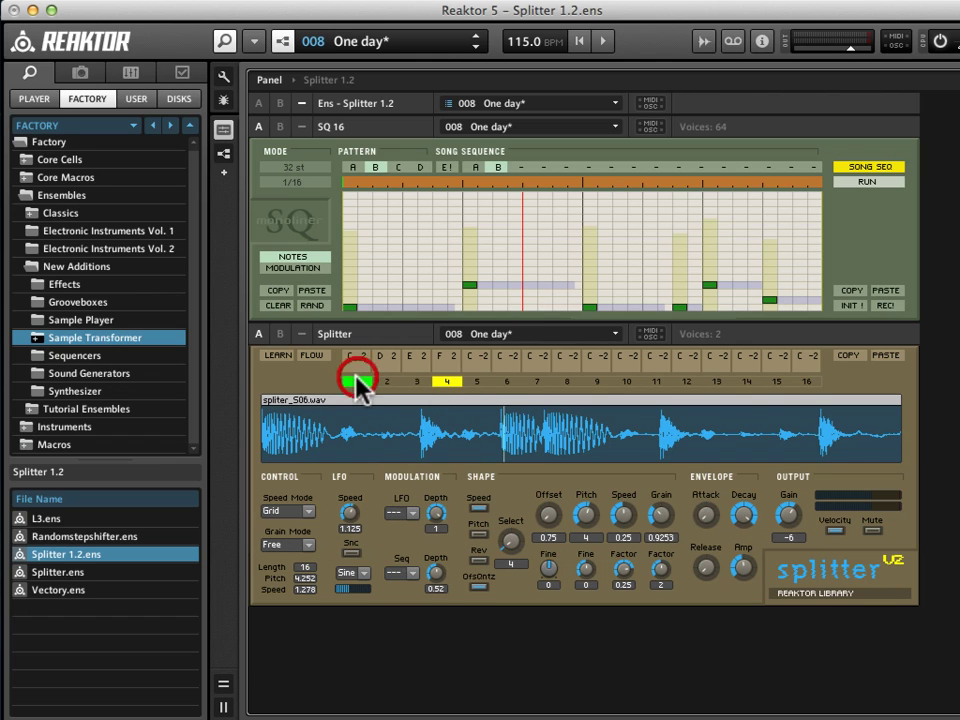
{"action": "left_click", "coordinate": [477, 46]}
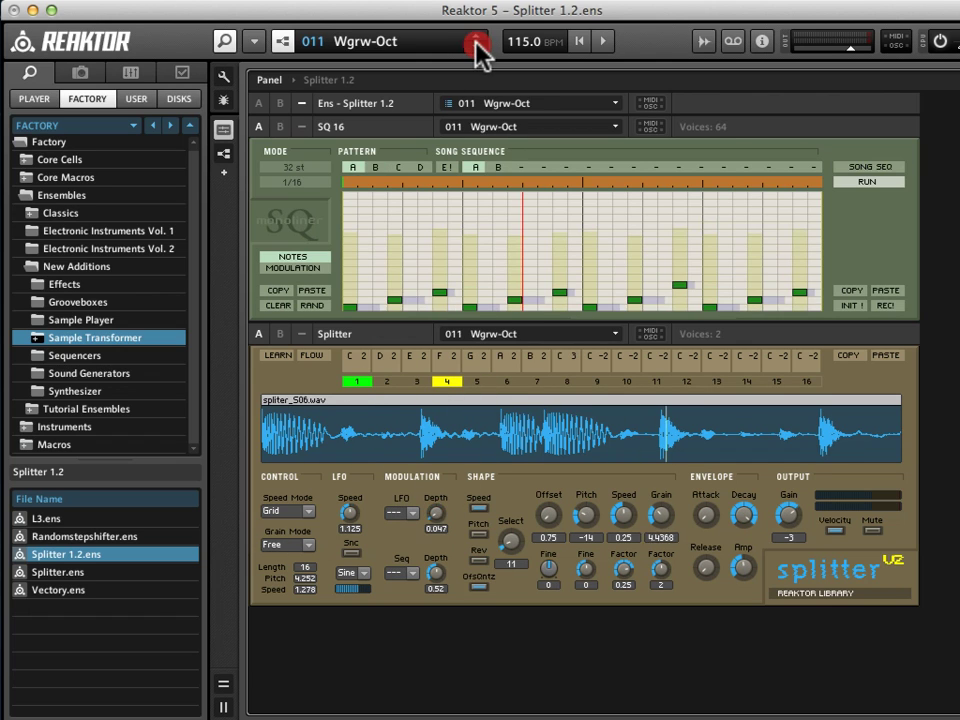
{"action": "left_click", "coordinate": [476, 37]}
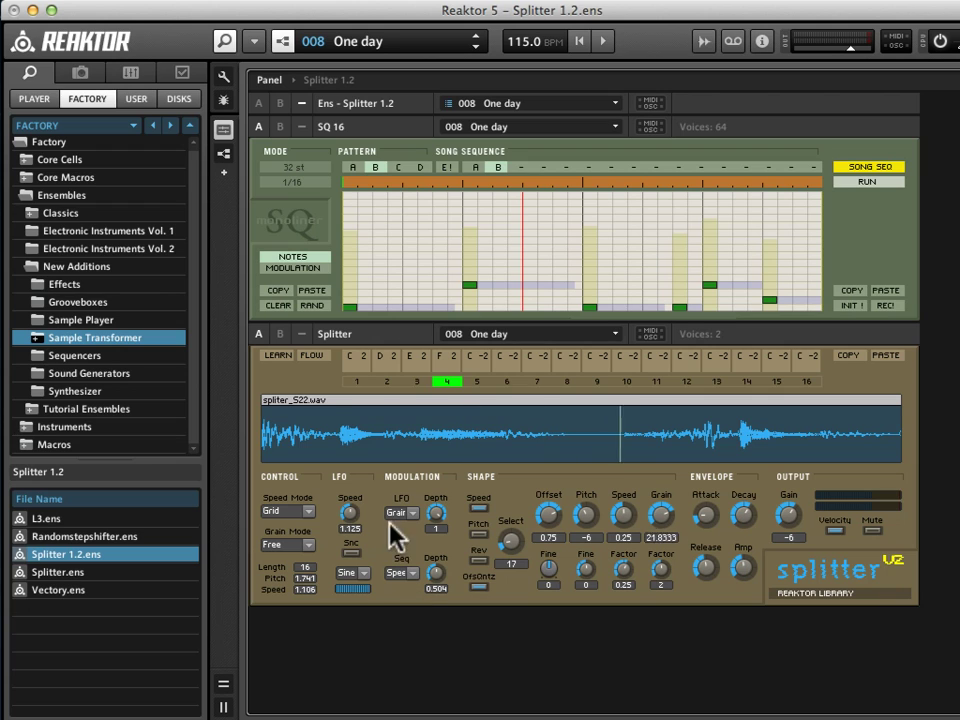
{"action": "left_click", "coordinate": [278, 267]}
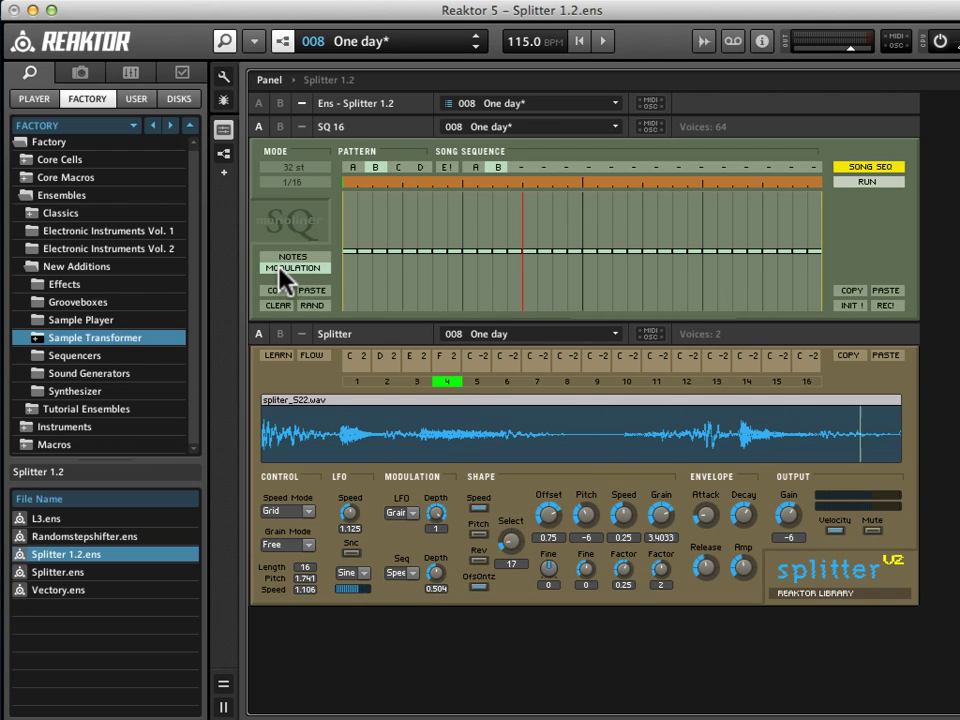
{"action": "left_click", "coordinate": [377, 166]}
Keep the LFO waveform on Sine, raise its speed to 2.812, and route it to Grain
{"action": "left_click", "coordinate": [364, 574]}
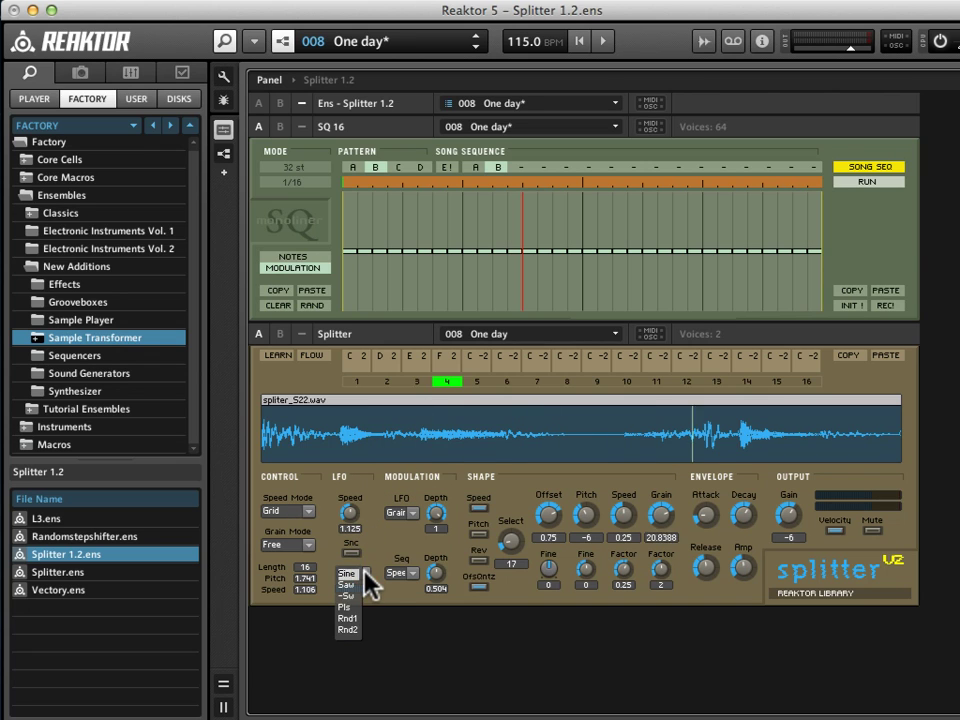
{"action": "left_click", "coordinate": [365, 573]}
{"action": "mouse_move", "coordinate": [353, 513]}
{"action": "left_mouse_down"}
{"action": "mouse_move", "coordinate": [372, 452]}
{"action": "mouse_move", "coordinate": [369, 422]}
{"action": "mouse_move", "coordinate": [370, 505]}
{"action": "mouse_move", "coordinate": [370, 496]}
{"action": "left_mouse_up"}
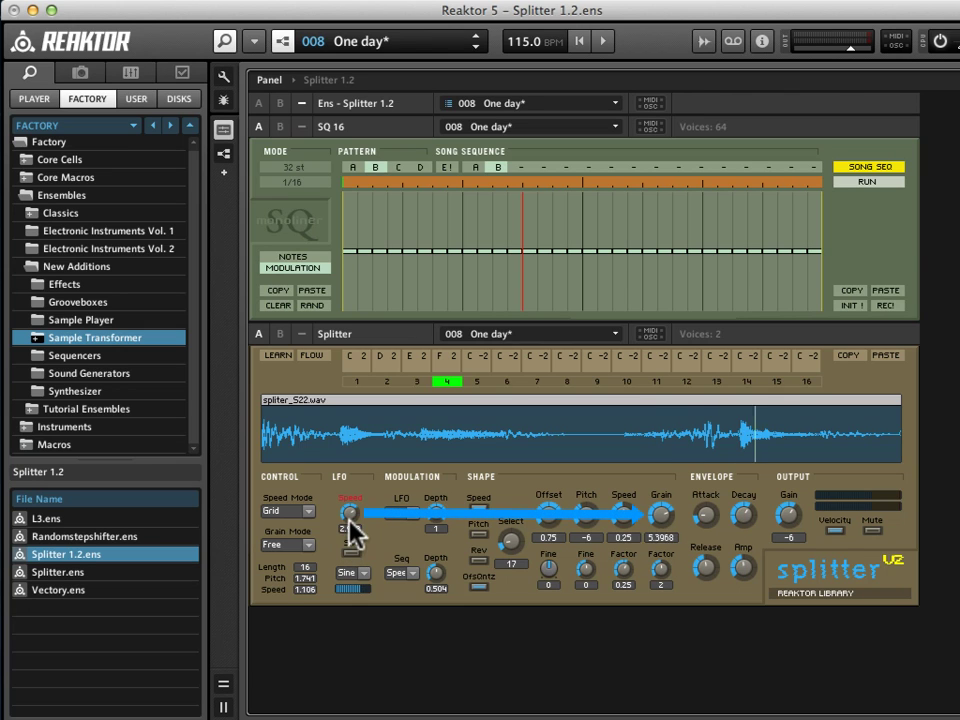
{"action": "mouse_move", "coordinate": [350, 521]}
{"action": "left_mouse_down"}
{"action": "mouse_move", "coordinate": [351, 512]}
{"action": "mouse_move", "coordinate": [354, 523]}
{"action": "left_mouse_up"}
{"action": "left_click", "coordinate": [415, 518]}
{"action": "left_click", "coordinate": [420, 525]}
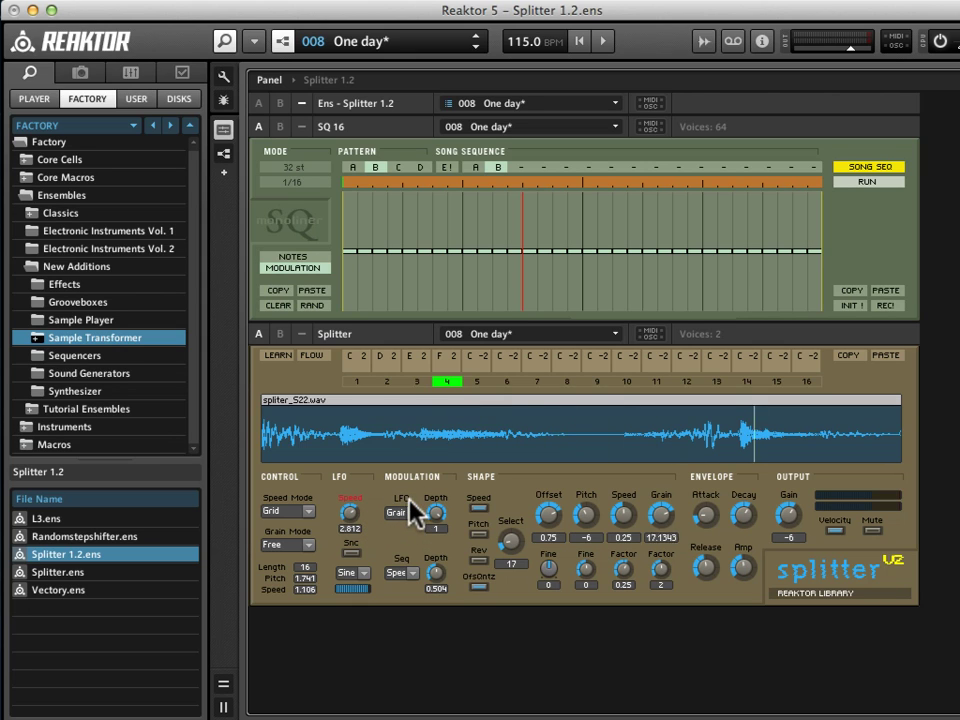
{"action": "left_click", "coordinate": [400, 513]}
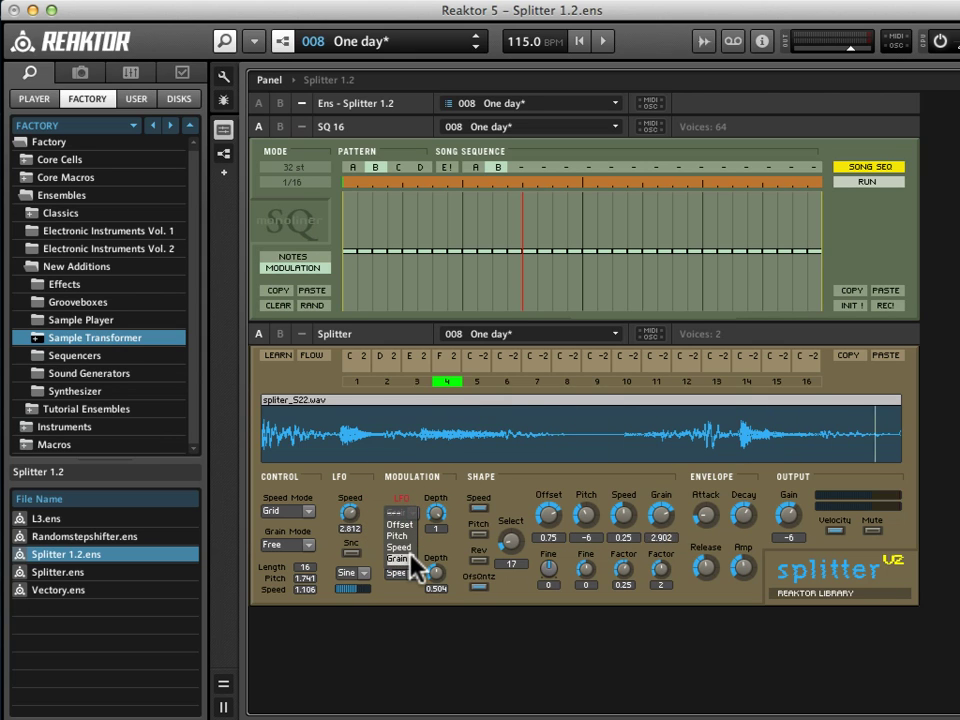
{"action": "left_click", "coordinate": [418, 556]}
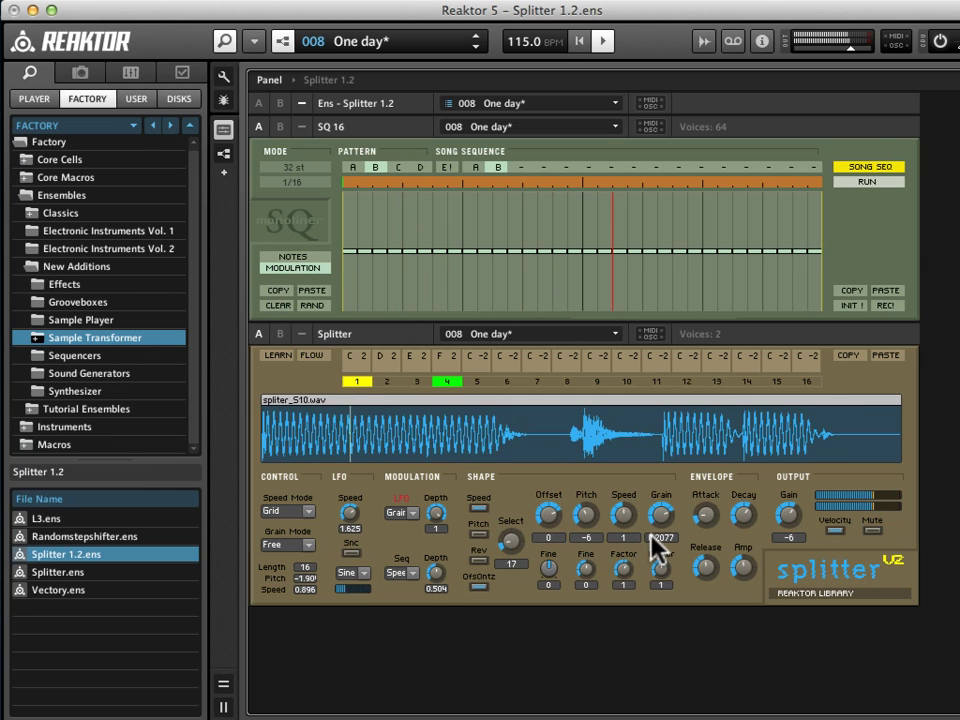
Lower the LFO's Grain modulation depth to 0.551 and nudge the LFO speed to 1.625
{"action": "left_click", "coordinate": [350, 513]}
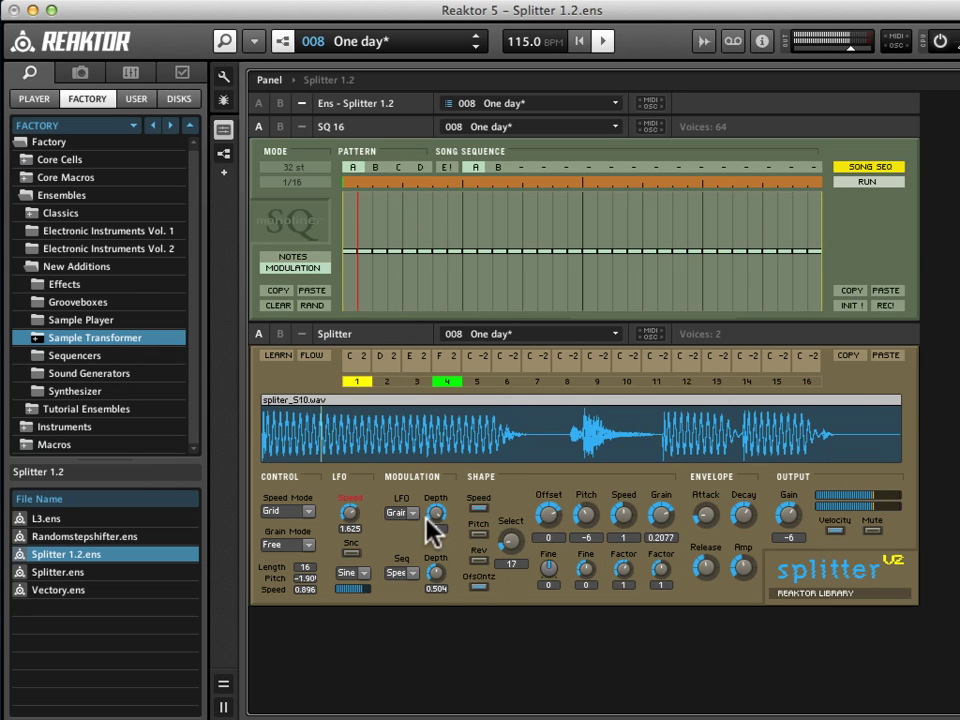
{"action": "left_click", "coordinate": [433, 521]}
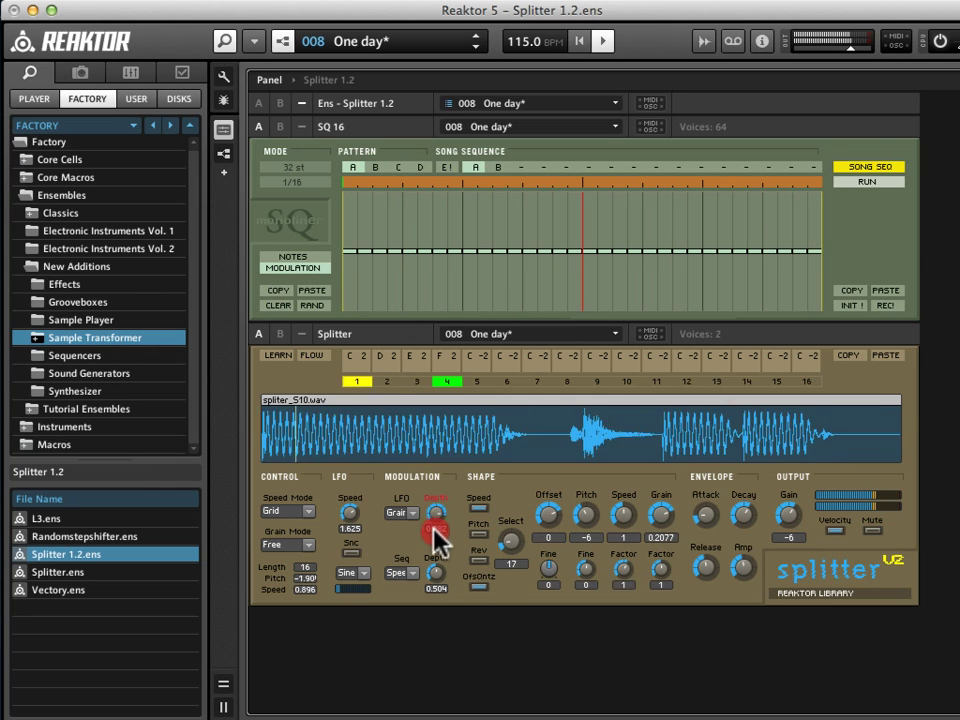
{"action": "left_click", "coordinate": [433, 570]}
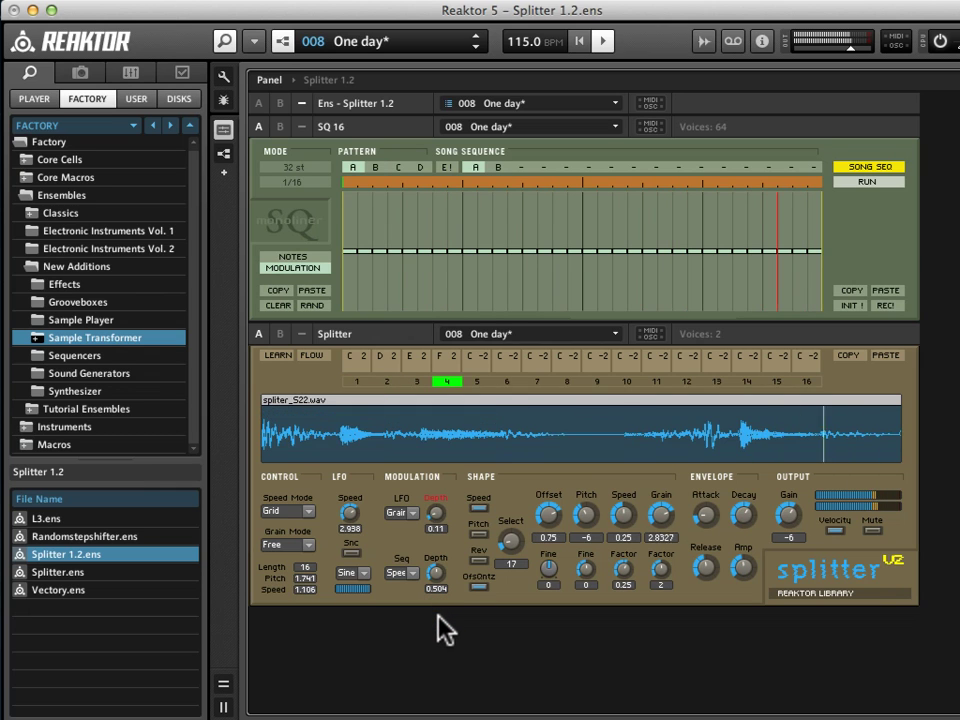
{"action": "left_click", "coordinate": [435, 514]}
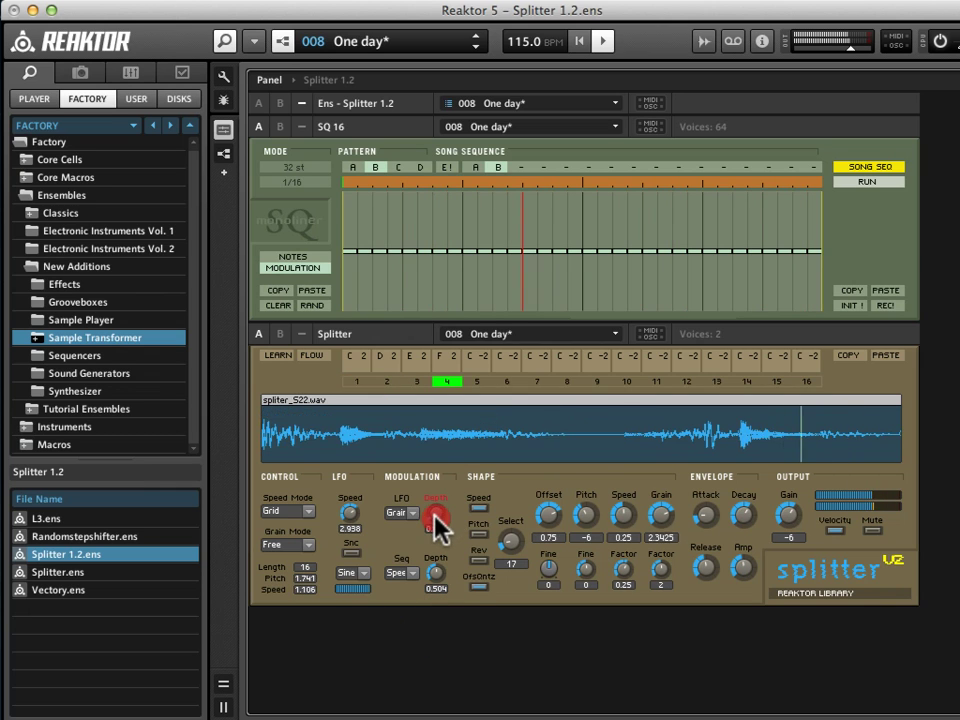
{"action": "left_click", "coordinate": [436, 518]}
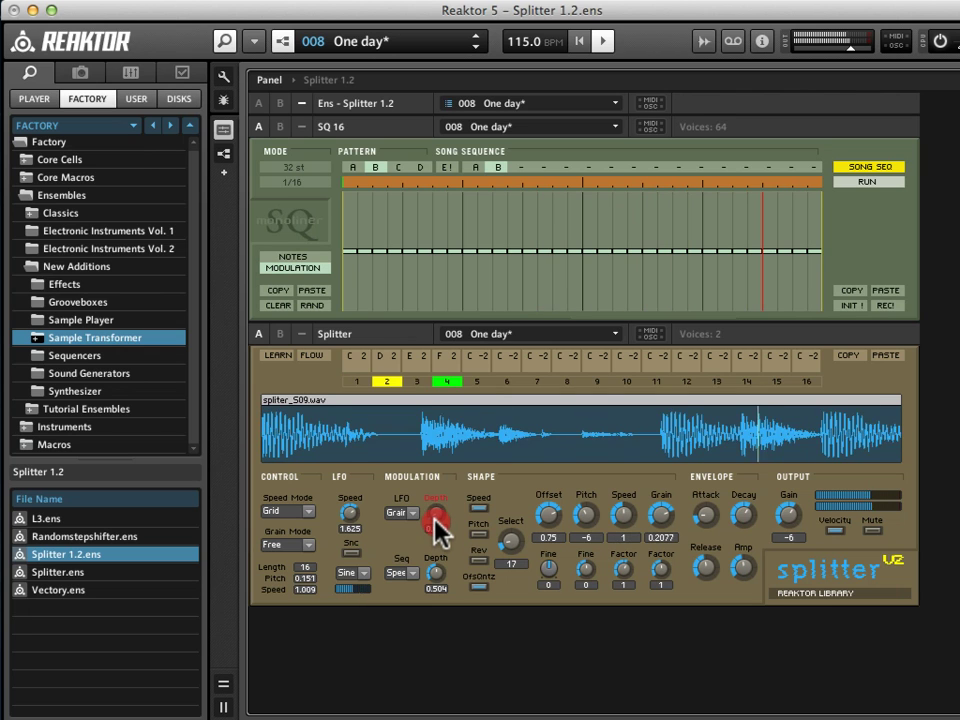
{"action": "left_click_drag", "start_coordinate": [435, 520], "coordinate": [462, 404]}
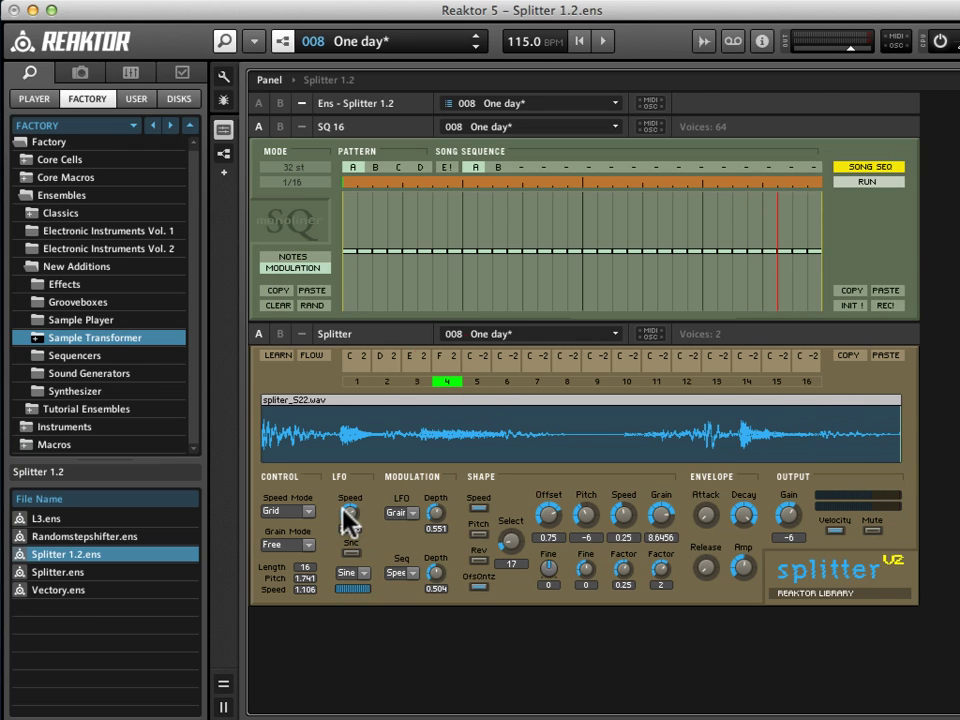
{"action": "left_click_drag", "start_coordinate": [344, 508], "coordinate": [348, 514]}
{"action": "left_click_drag", "start_coordinate": [349, 521], "coordinate": [358, 537]}
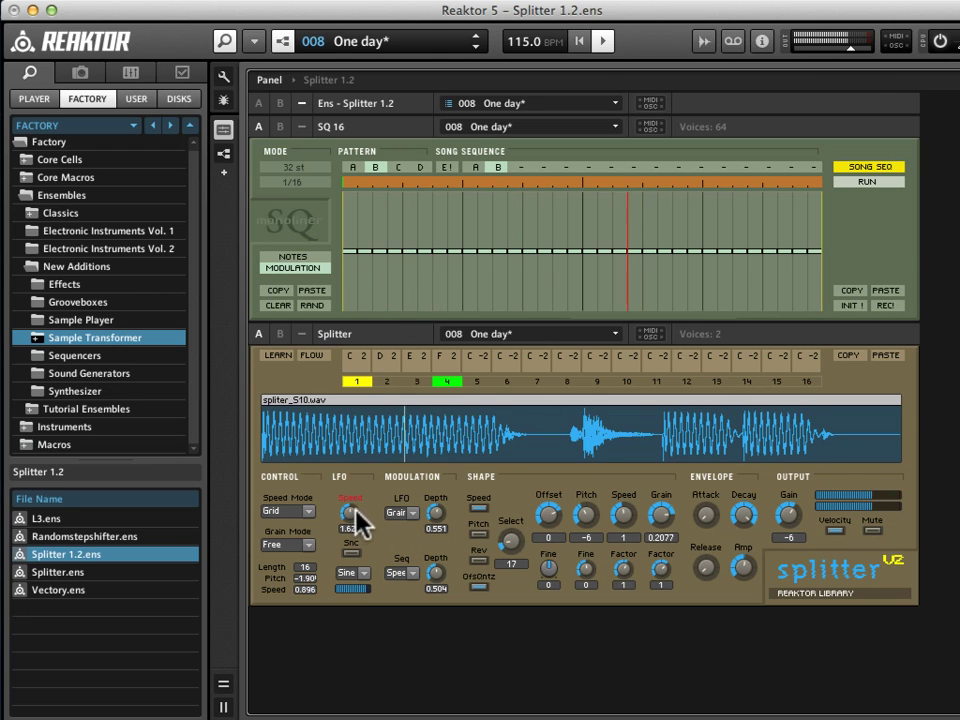
Select slot 4 and slow its Sine LFO to 0.188, keeping SQ 16 in modulation view
{"action": "left_click", "coordinate": [447, 383]}
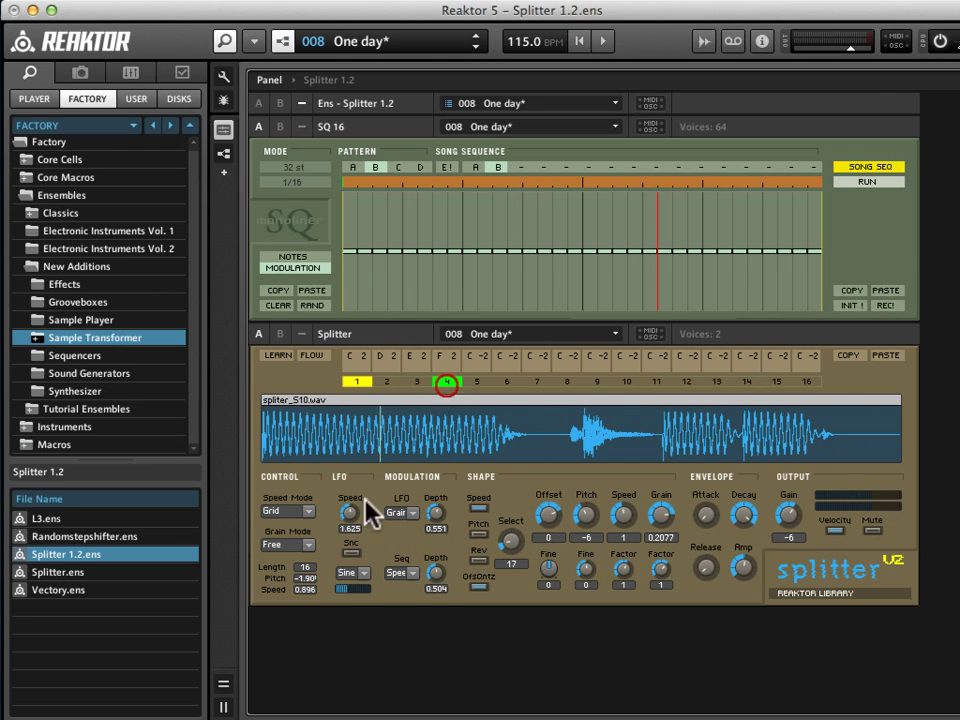
{"action": "left_click", "coordinate": [349, 512]}
{"action": "left_click", "coordinate": [346, 573]}
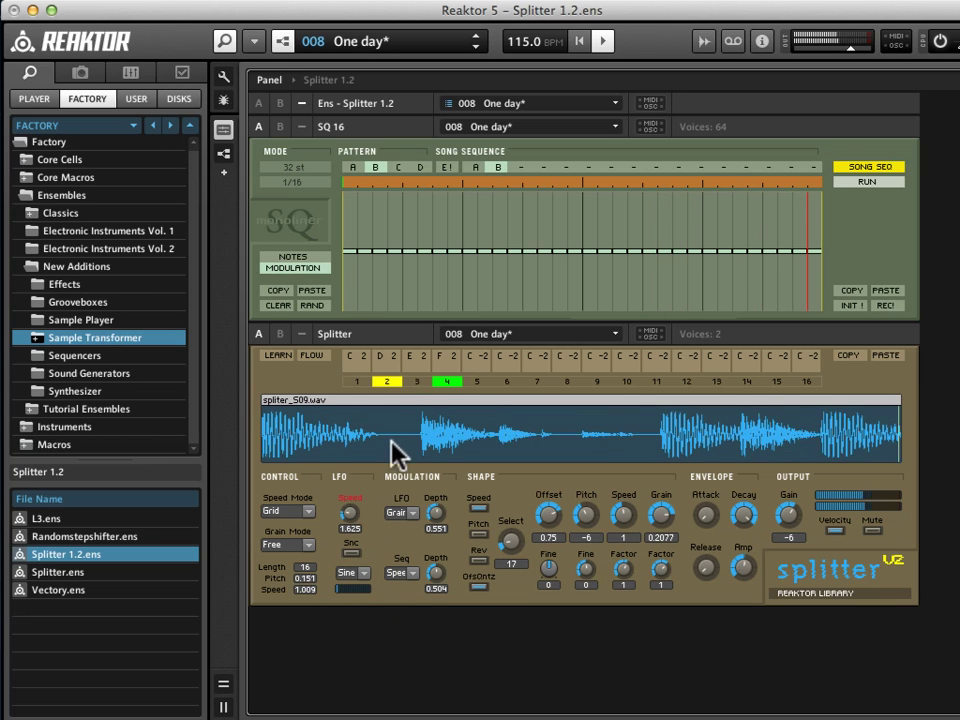
{"action": "left_click", "coordinate": [354, 513]}
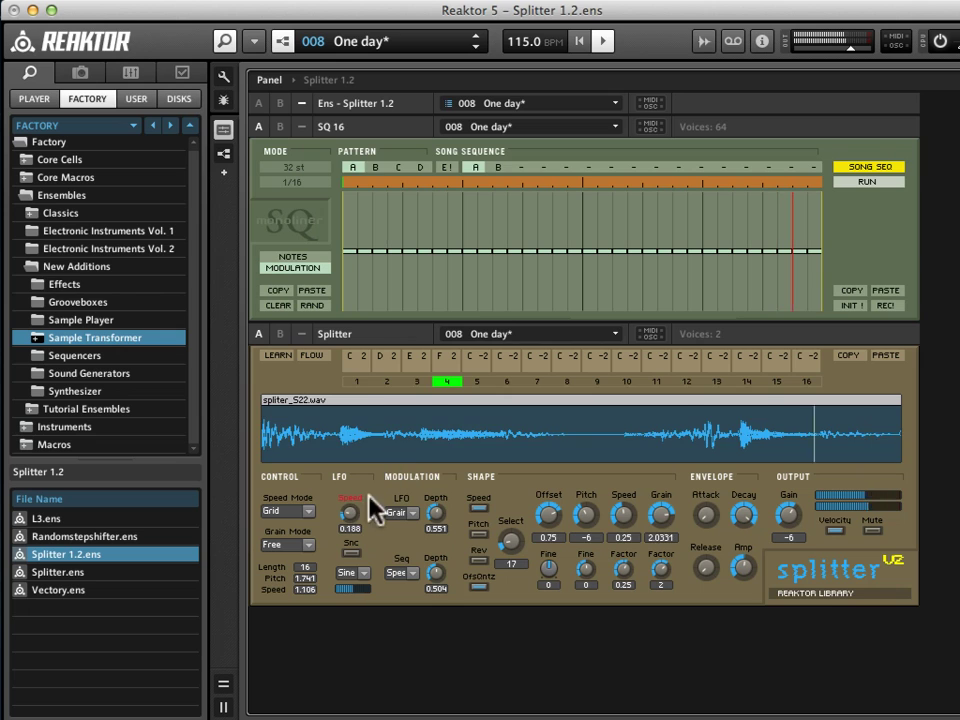
{"action": "left_click", "coordinate": [345, 515]}
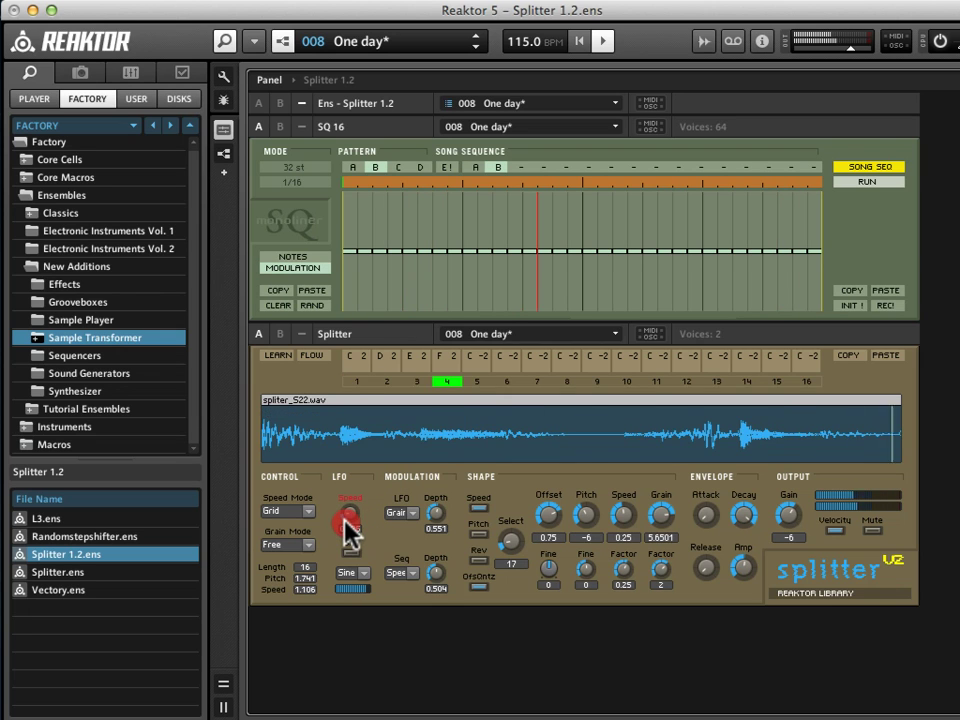
{"action": "mouse_move", "coordinate": [345, 518]}
{"action": "left_mouse_down"}
{"action": "mouse_move", "coordinate": [353, 526]}
{"action": "mouse_move", "coordinate": [349, 516]}
{"action": "left_mouse_up"}
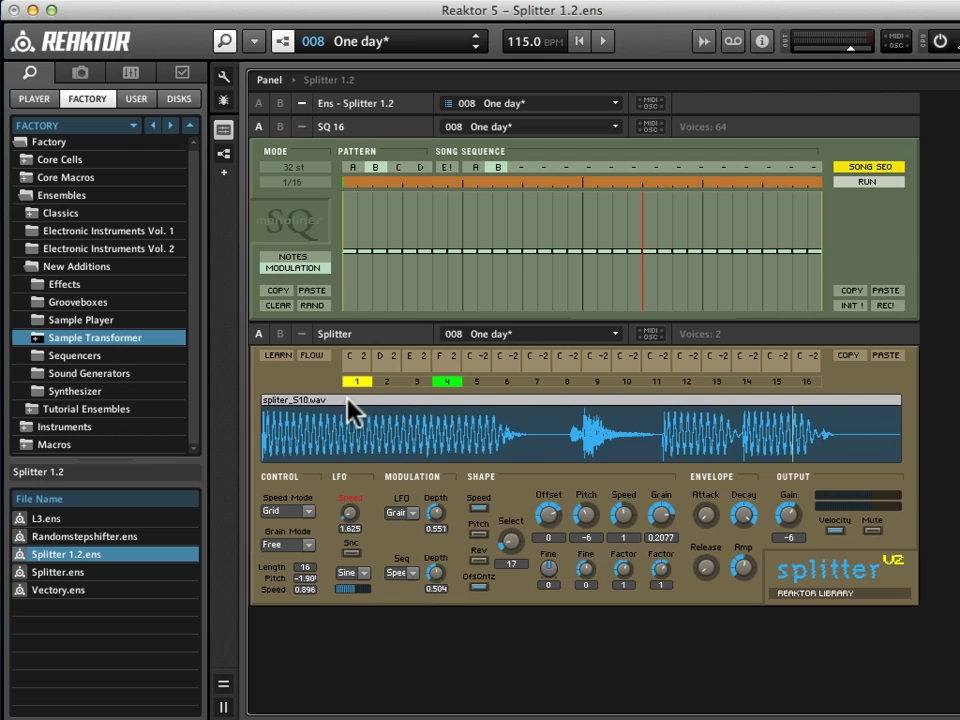
{"action": "left_click", "coordinate": [311, 270]}
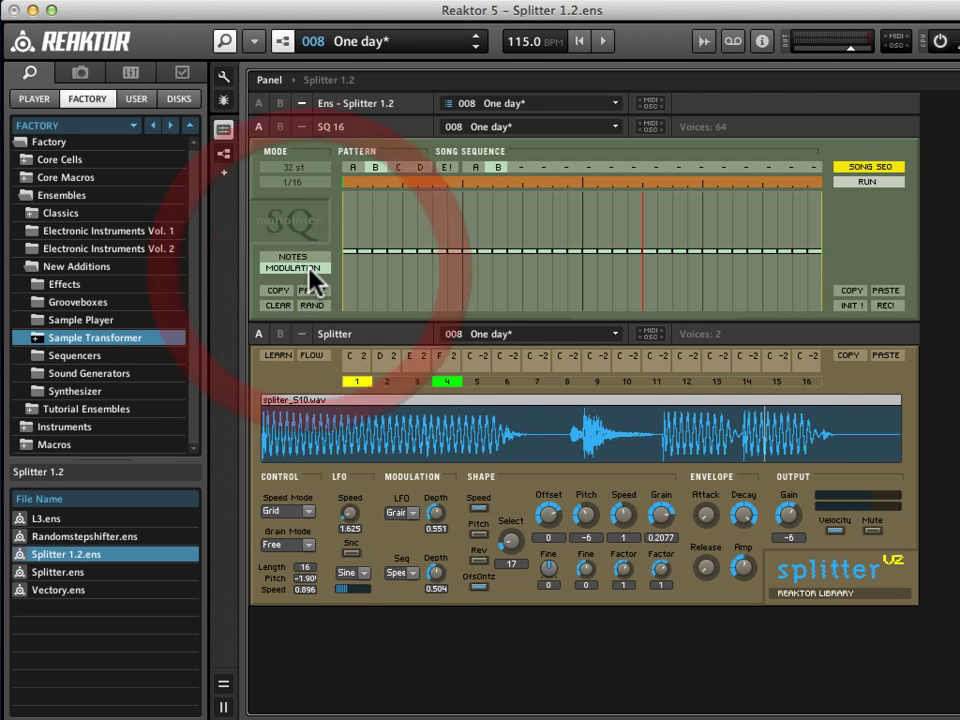
Loop pattern A with SONG SEQ off, draw a falling-then-rising curve, play, set Seq depth 0.811
{"action": "left_click", "coordinate": [358, 168]}
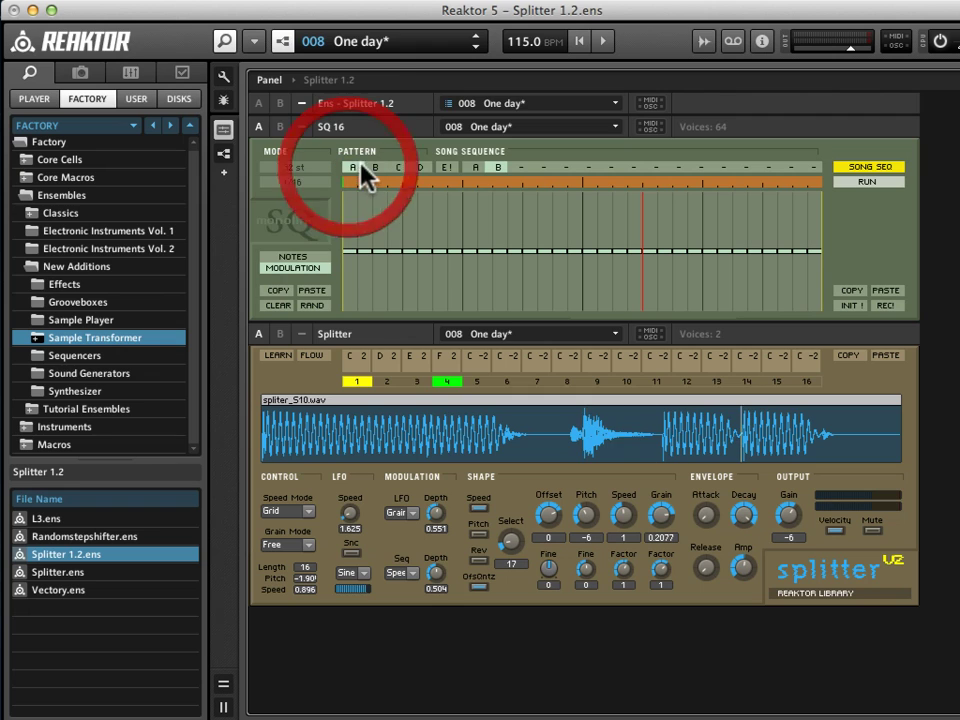
{"action": "left_click", "coordinate": [360, 170]}
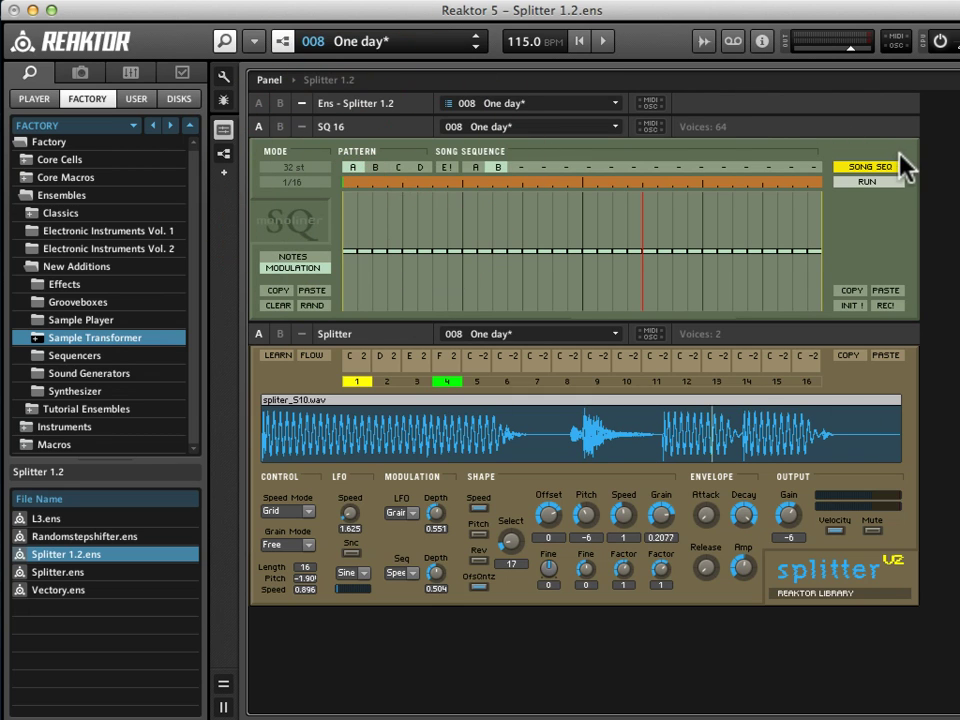
{"action": "left_click", "coordinate": [885, 168]}
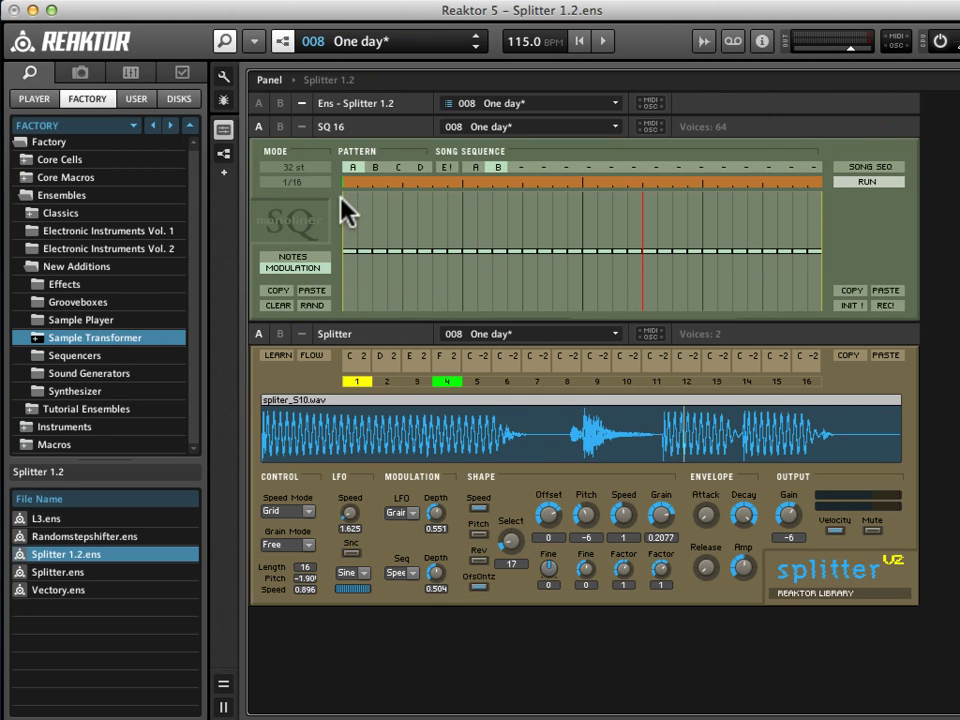
{"action": "mouse_move", "coordinate": [341, 198]}
{"action": "left_mouse_down"}
{"action": "mouse_move", "coordinate": [384, 211]}
{"action": "mouse_move", "coordinate": [439, 289]}
{"action": "mouse_move", "coordinate": [510, 290]}
{"action": "mouse_move", "coordinate": [580, 228]}
{"action": "mouse_move", "coordinate": [616, 213]}
{"action": "mouse_move", "coordinate": [652, 230]}
{"action": "mouse_move", "coordinate": [706, 293]}
{"action": "mouse_move", "coordinate": [741, 270]}
{"action": "mouse_move", "coordinate": [810, 208]}
{"action": "left_mouse_up"}
{"action": "key", "text": "space"}
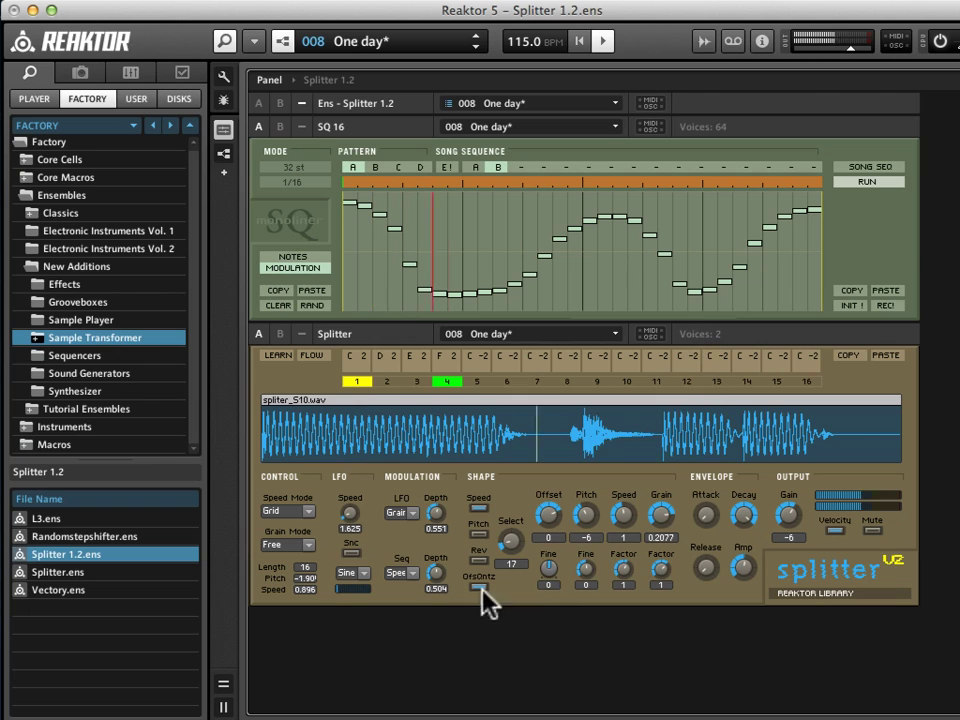
{"action": "left_click_drag", "start_coordinate": [436, 572], "coordinate": [456, 545]}
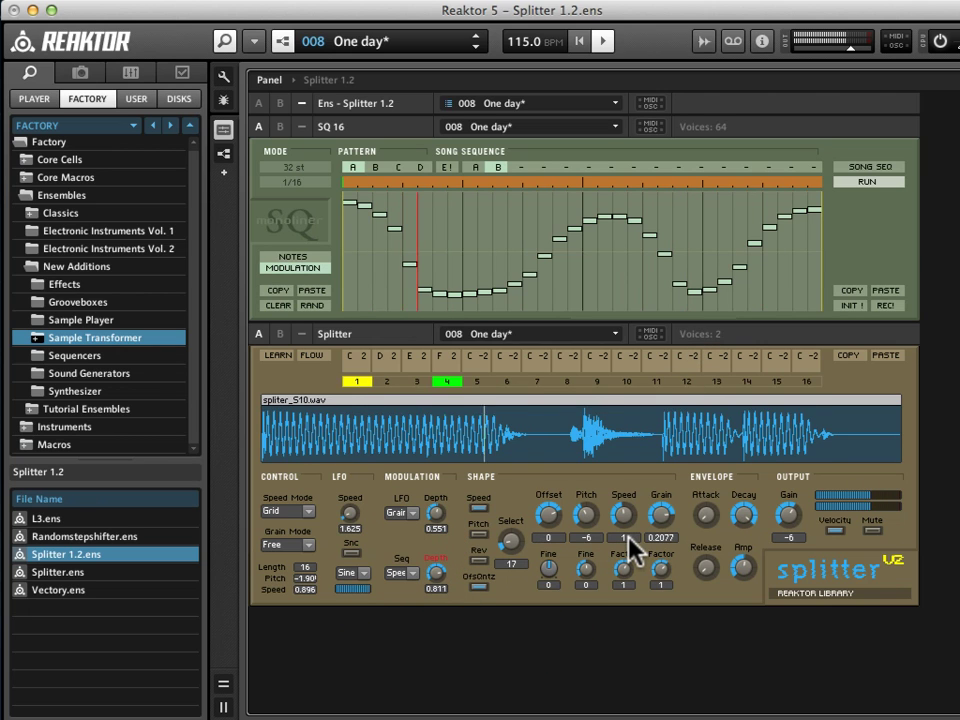
Raise slot 4's Seq-to-Speed depth to about 0.93, then lower it to 0.323
{"action": "left_click", "coordinate": [436, 572]}
{"action": "left_click_drag", "start_coordinate": [435, 570], "coordinate": [444, 598]}
{"action": "left_click", "coordinate": [443, 650]}
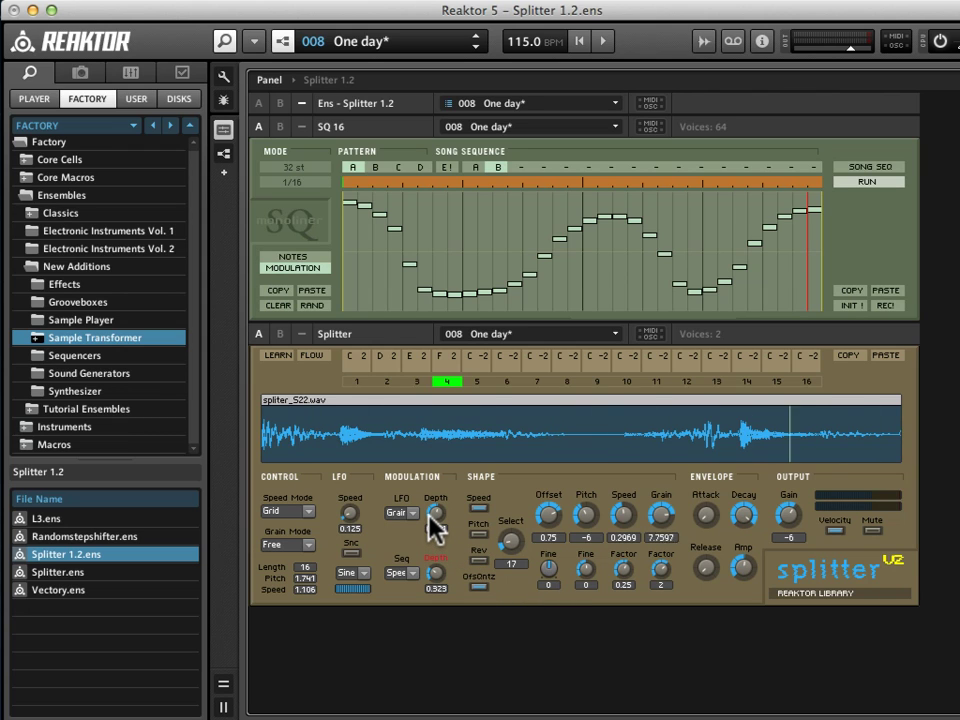
{"action": "left_click", "coordinate": [655, 556]}
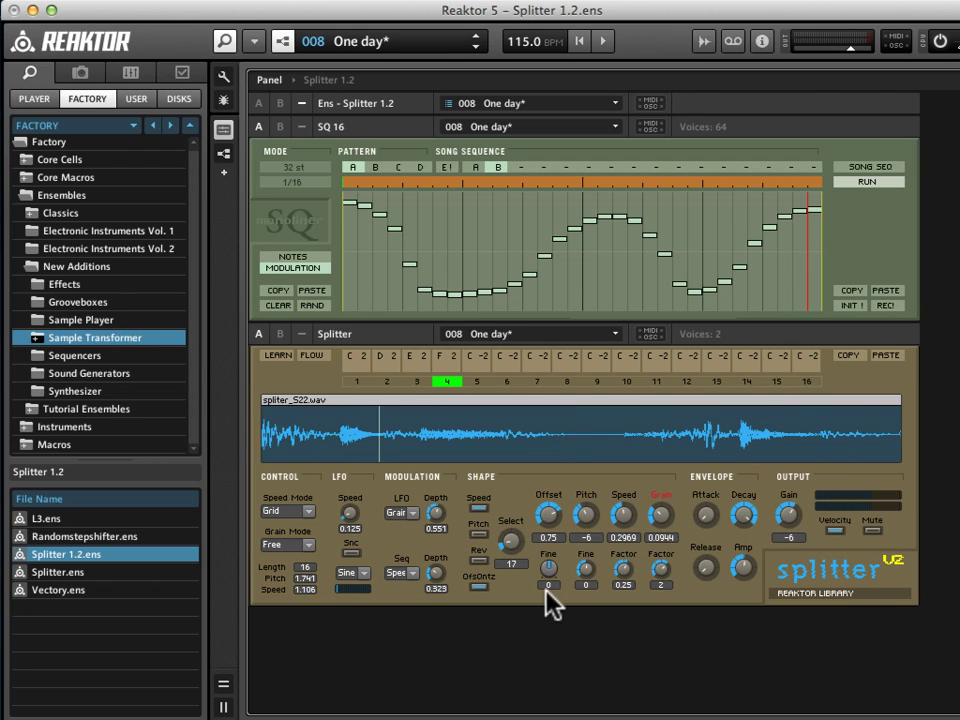
{"action": "left_click", "coordinate": [480, 562]}
{"action": "left_click", "coordinate": [480, 562]}
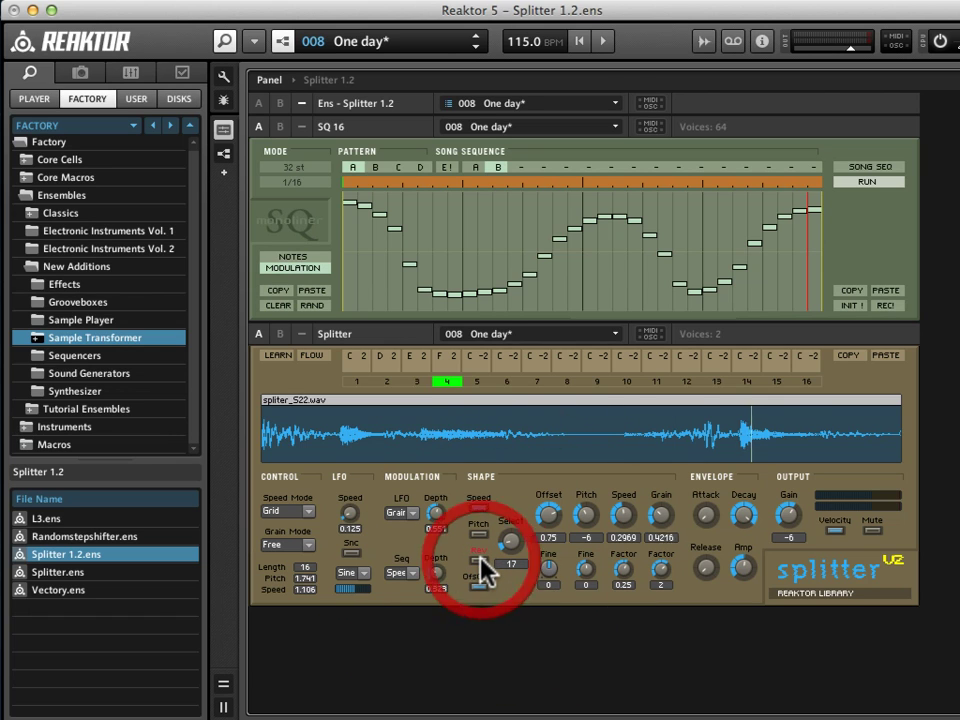